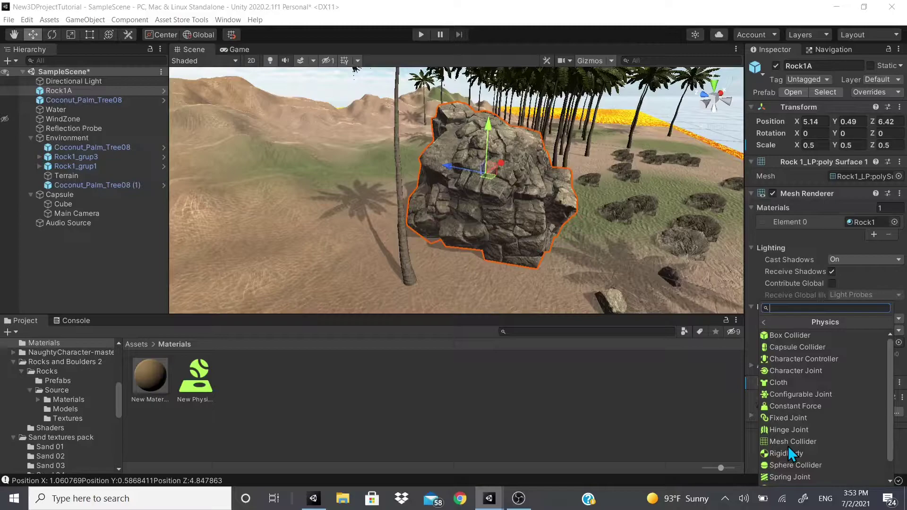
# Add a Rigidbody physics component to Rock1A.
pyautogui.press('Down')
pyautogui.press('Down')
pyautogui.press('Down')
pyautogui.press('Down')
pyautogui.press('Down')
pyautogui.press('Down')
pyautogui.press('Down')
pyautogui.press('Down')
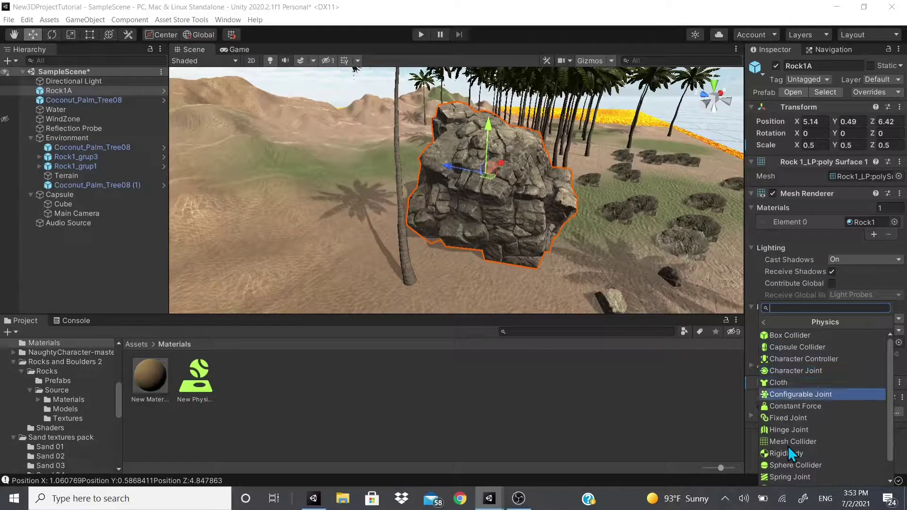
pyautogui.press('Down')
pyautogui.press('Down')
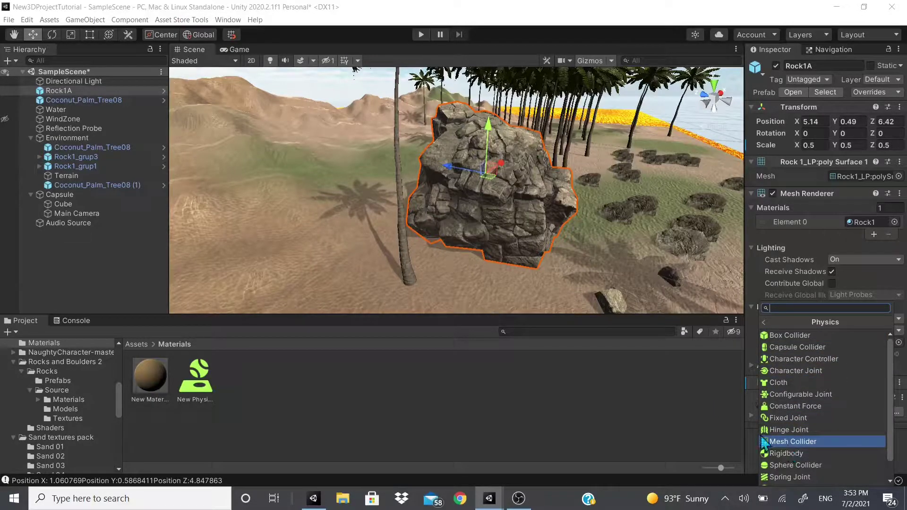
pyautogui.scroll(-5, 586, 194)
pyautogui.scroll(2, 568, 223)
pyautogui.press('Down')
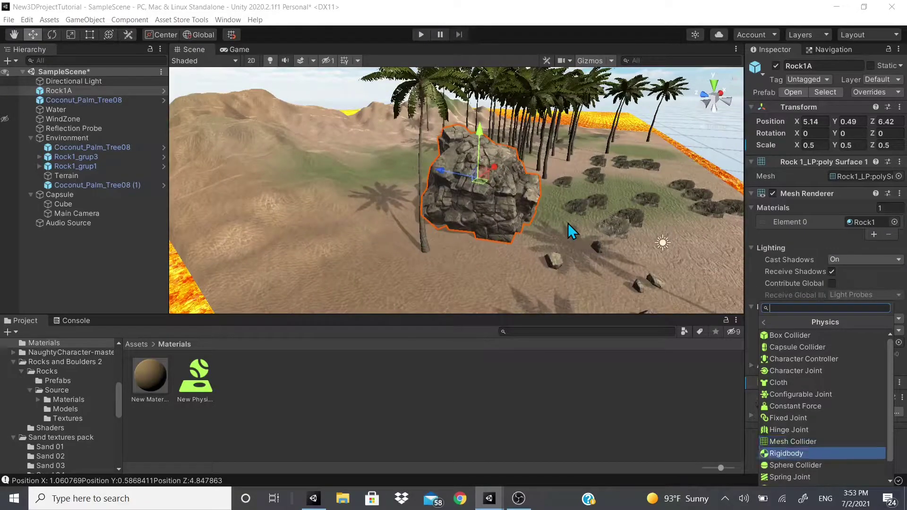
pyautogui.press('Return')
pyautogui.scroll(-3, 811, 149)
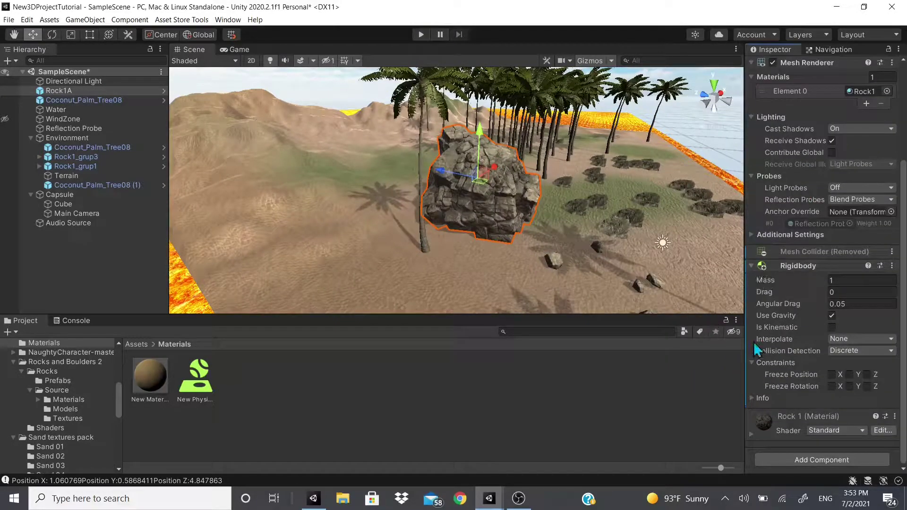
# Raise the rock high above the terrain and restore its removed Mesh Collider with Convex enabled.
pyautogui.keyDown('alt'); pyautogui.moveTo(602, 178); pyautogui.dragTo(495, 60); pyautogui.keyUp('alt')
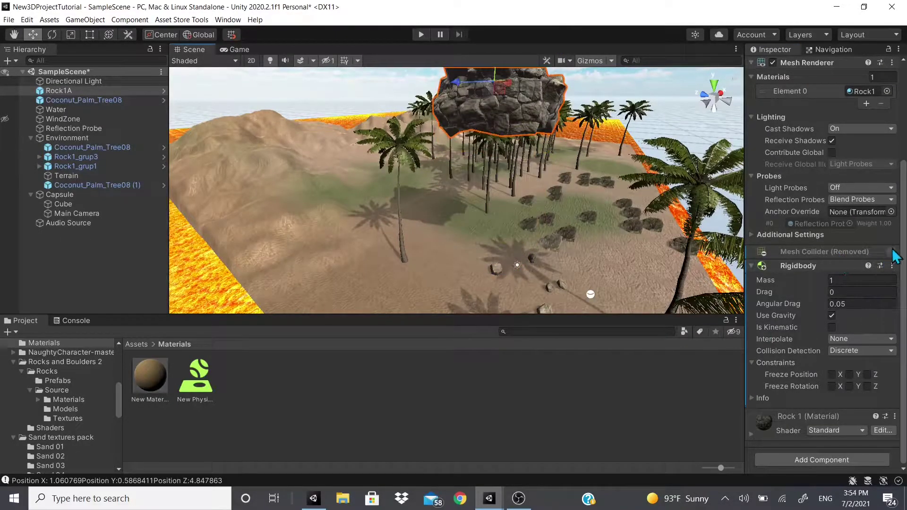
pyautogui.rightClick(893, 258)
pyautogui.click(690, 275)
pyautogui.click(832, 278)
# Play-test the rock's fall with its physic material, and inspect the settings of New Physic Material.
pyautogui.click(421, 35)
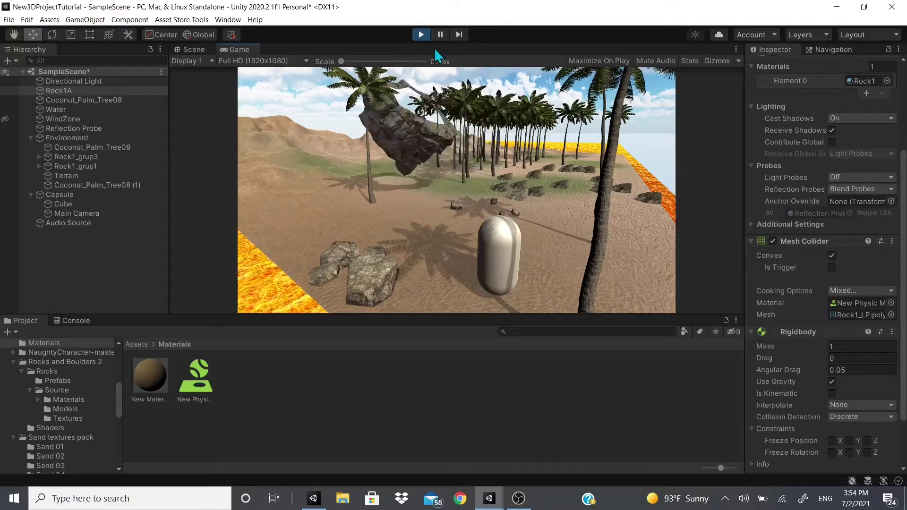
pyautogui.click(425, 32)
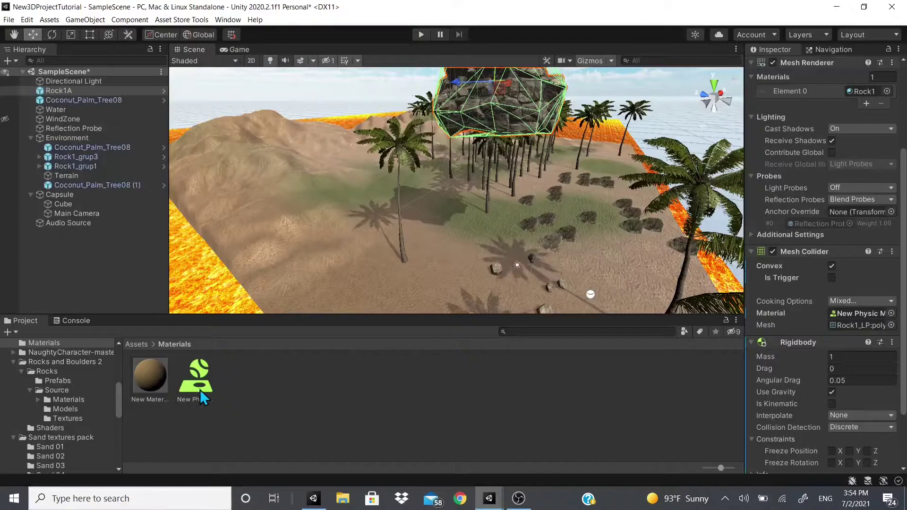
pyautogui.click(200, 390)
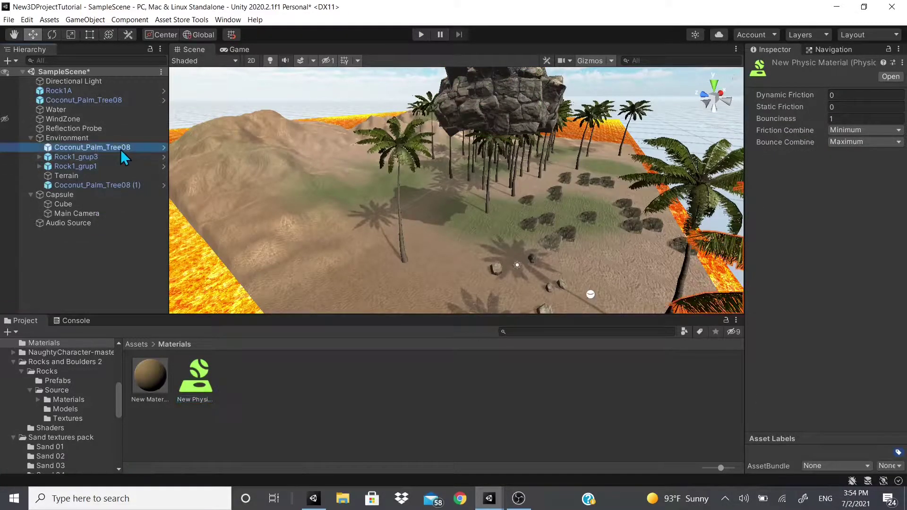
# Set the physic material of the rock's Mesh Collider to None and play-test the fall.
pyautogui.click(457, 120)
pyautogui.scroll(-3, 893, 345)
pyautogui.click(891, 338)
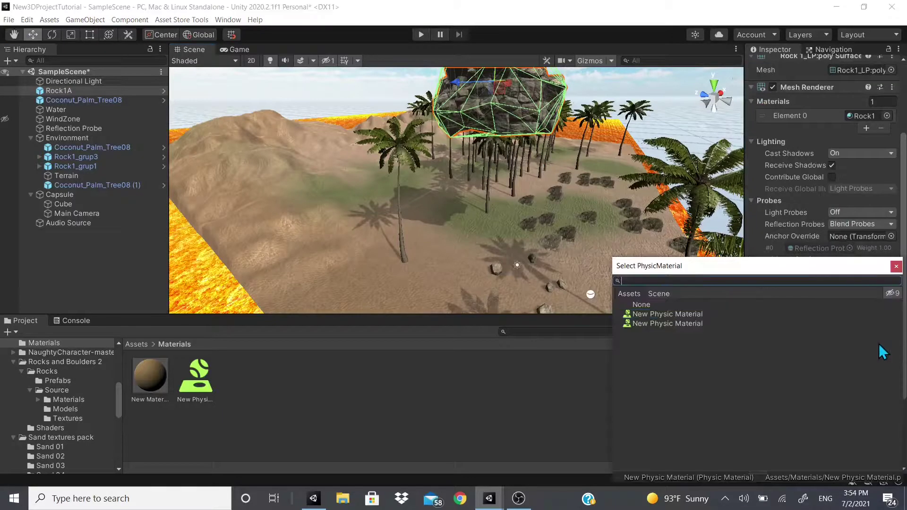
pyautogui.press('Escape')
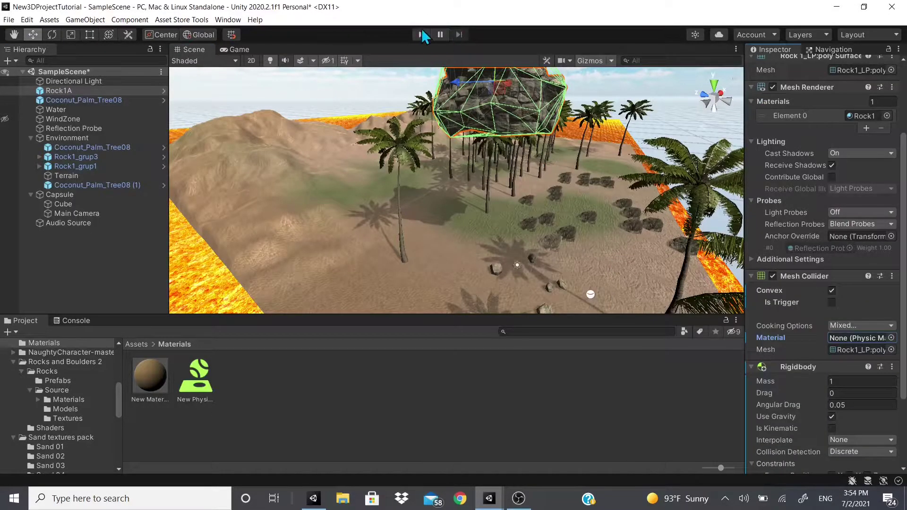
pyautogui.click(421, 33)
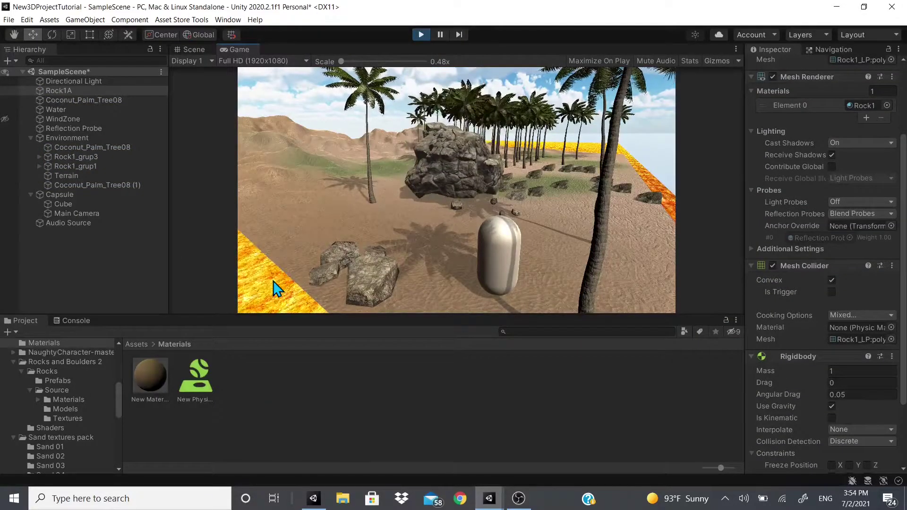
pyautogui.click(422, 34)
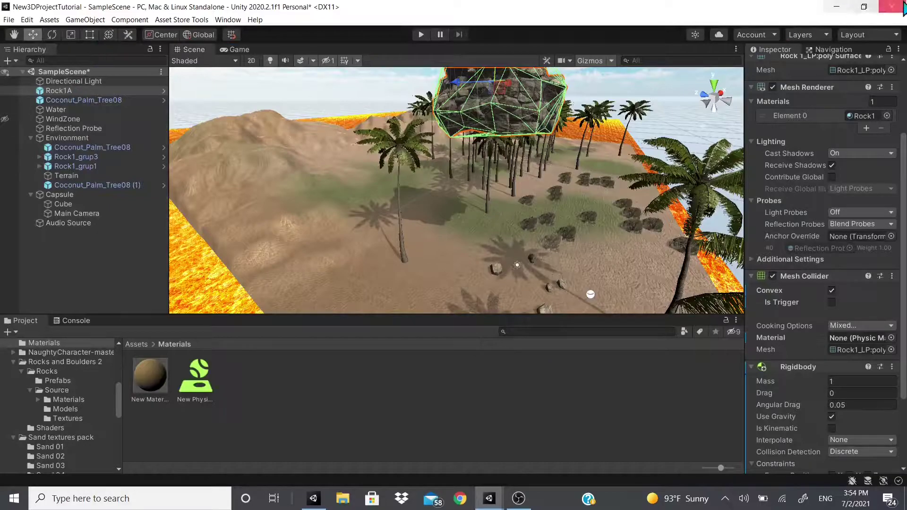
# Try Rigidbody masses of 6.3 and 17.81 on the rock and play-test the fall.
pyautogui.scroll(-4, 811, 283)
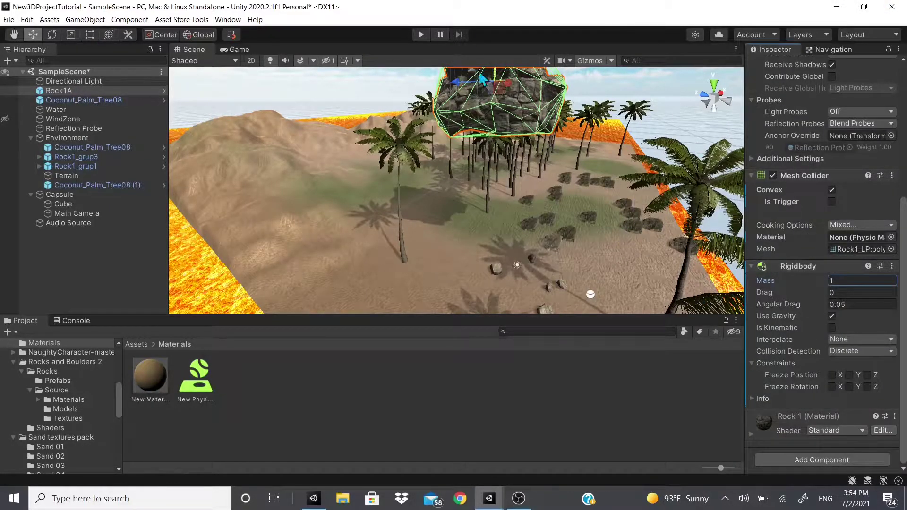
pyautogui.write('6.3')
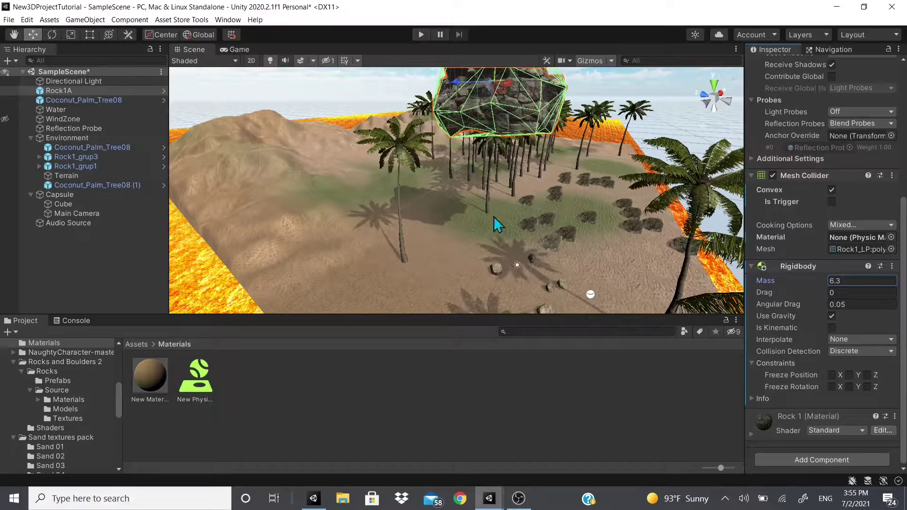
pyautogui.moveTo(775, 282); pyautogui.dragTo(112, 209)
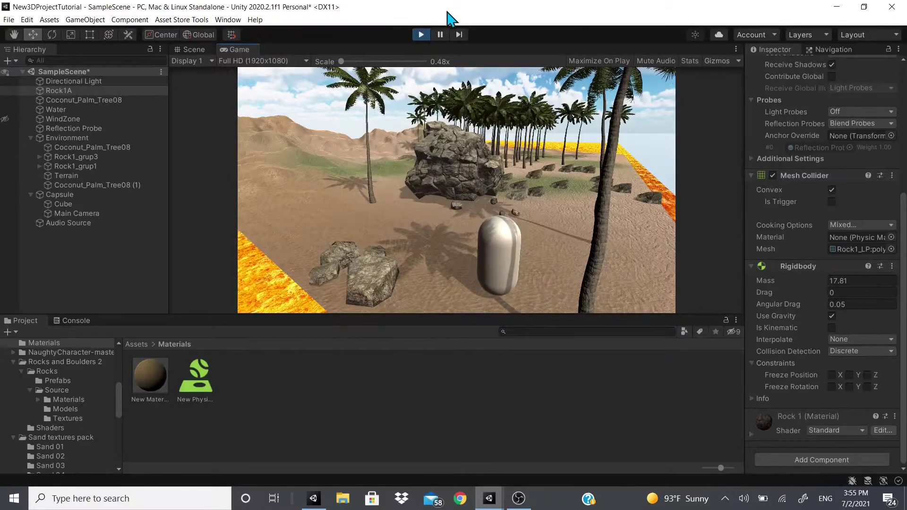
pyautogui.hotkey('ctrl', 'p')
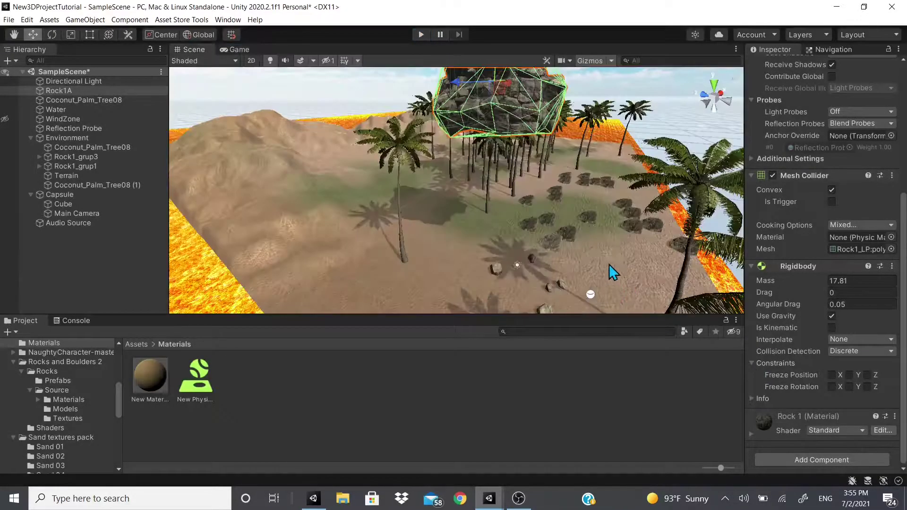
# Try a Rigidbody mass of 100 on the rock and return the mass to 1.
pyautogui.keyDown('alt'); pyautogui.moveTo(521, 307); pyautogui.dragTo(577, 189); pyautogui.keyUp('alt')
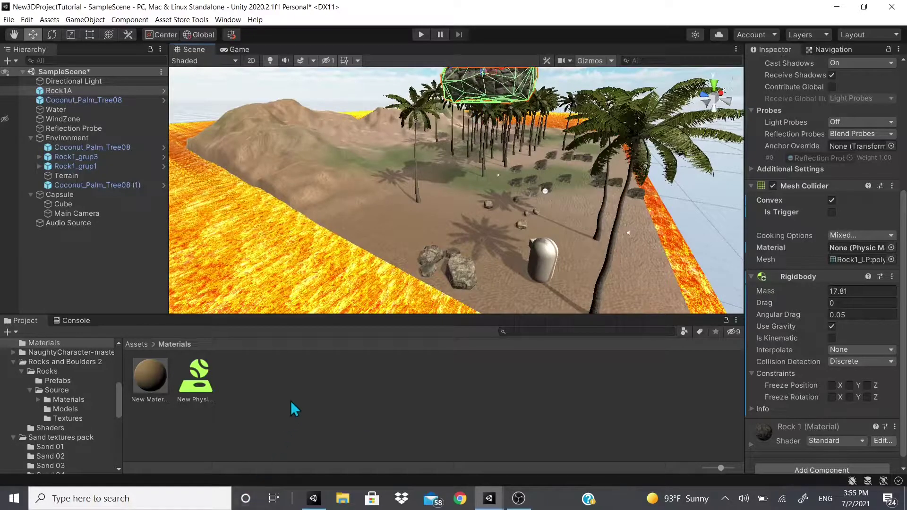
pyautogui.click(870, 290)
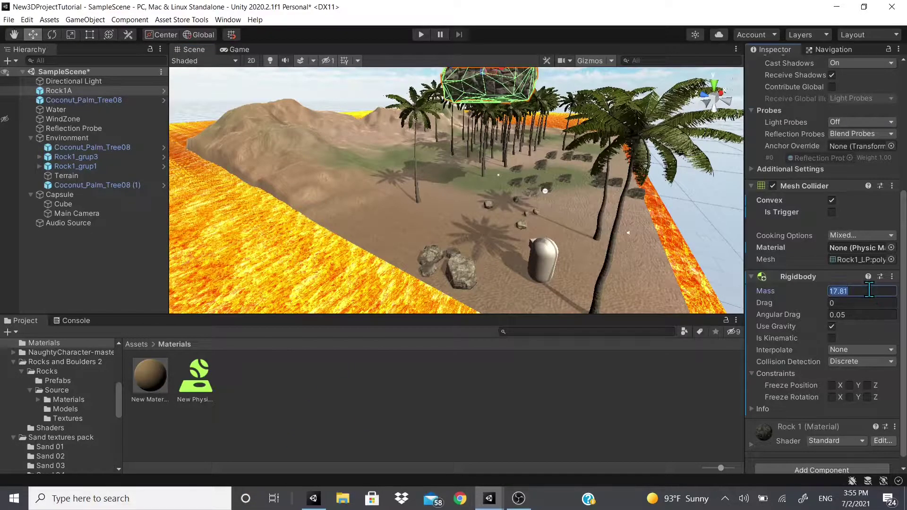
pyautogui.write('100')
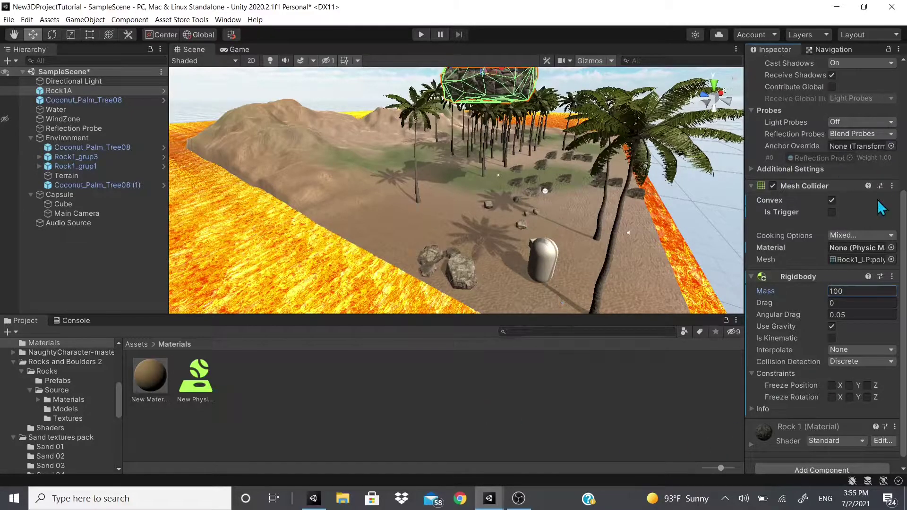
pyautogui.scroll(-1, 771, 315)
pyautogui.doubleClick(846, 281)
pyautogui.write('1')
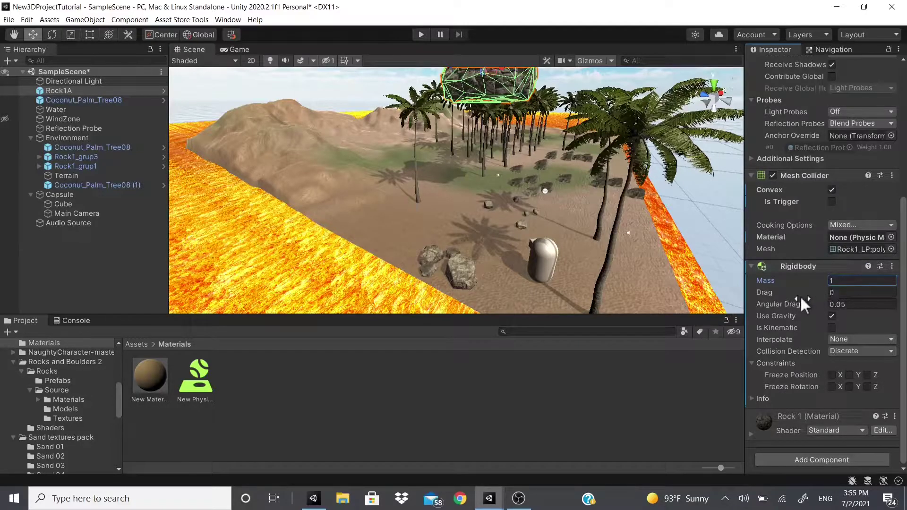
# Set the rock's Rigidbody drag to 2.03 and start playing the scene.
pyautogui.moveTo(780, 288); pyautogui.dragTo(857, 300)
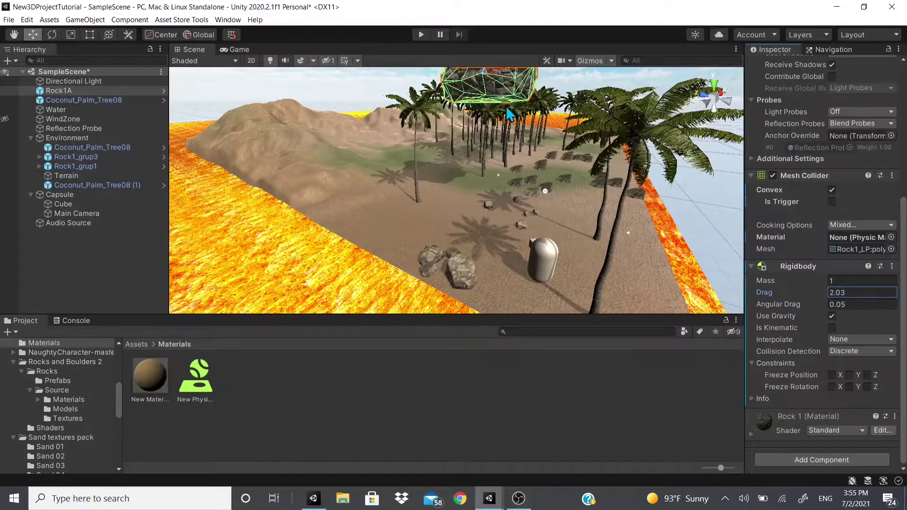
pyautogui.click(421, 35)
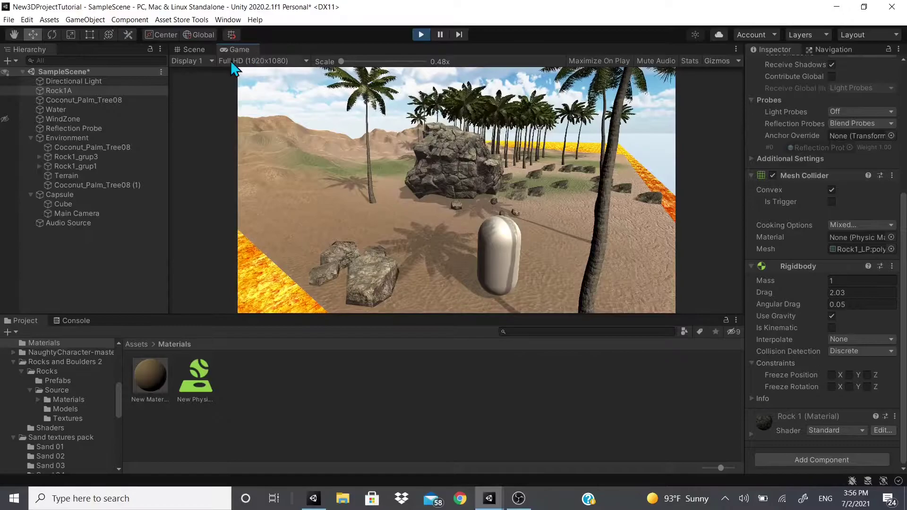
# Lift the rock repeatedly in the Scene view during play to watch how it falls with drag, and stop playback.
pyautogui.click(207, 50)
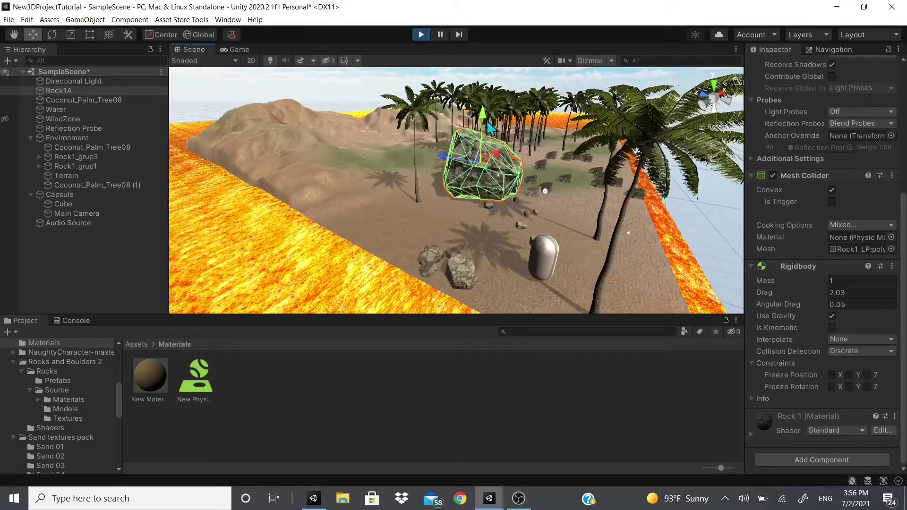
pyautogui.click(477, 157)
pyautogui.click(476, 158)
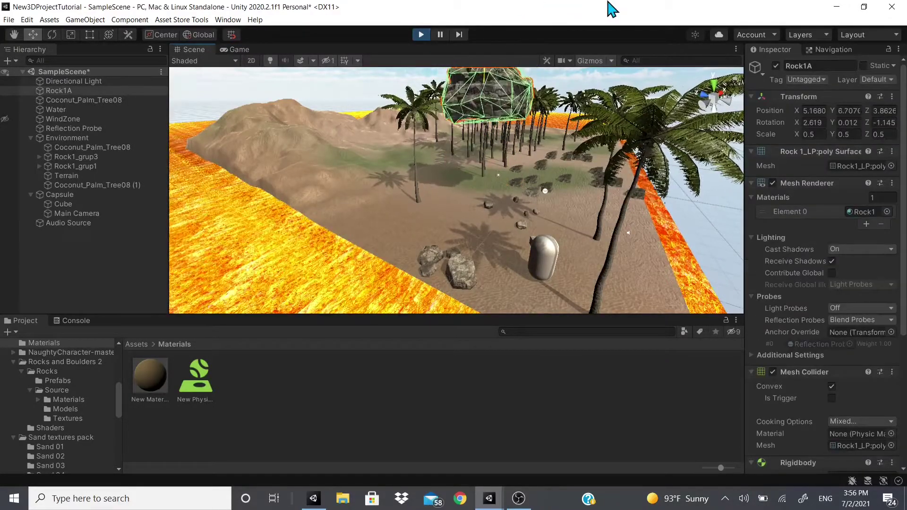
pyautogui.scroll(-5, 574, 84)
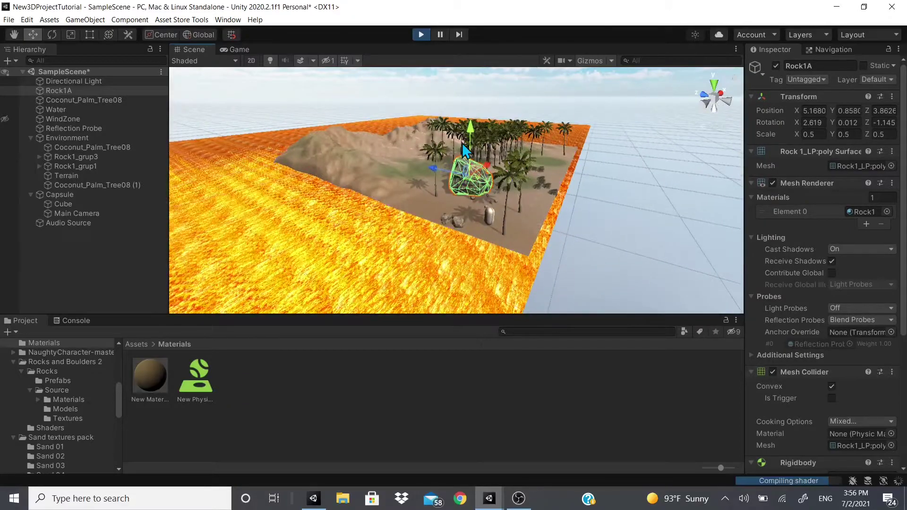
pyautogui.moveTo(467, 132); pyautogui.dragTo(582, 6)
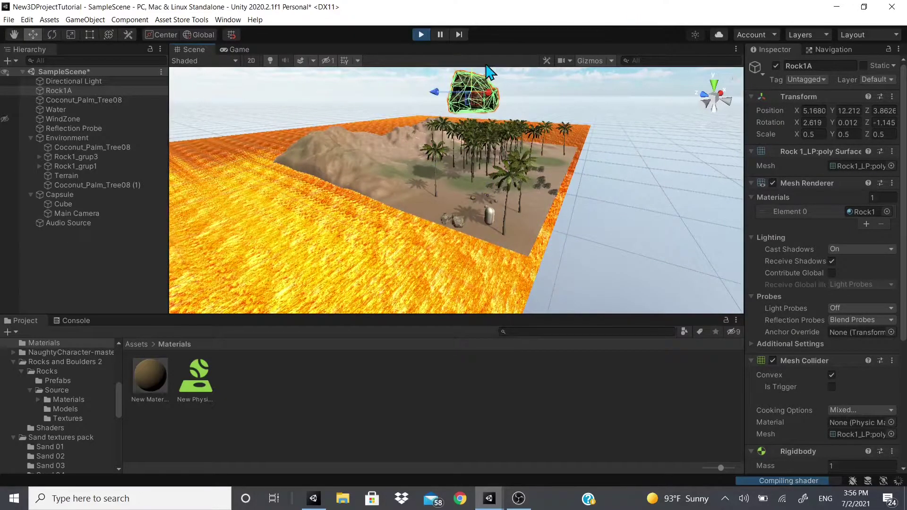
pyautogui.click(441, 34)
pyautogui.moveTo(474, 122); pyautogui.dragTo(523, 9)
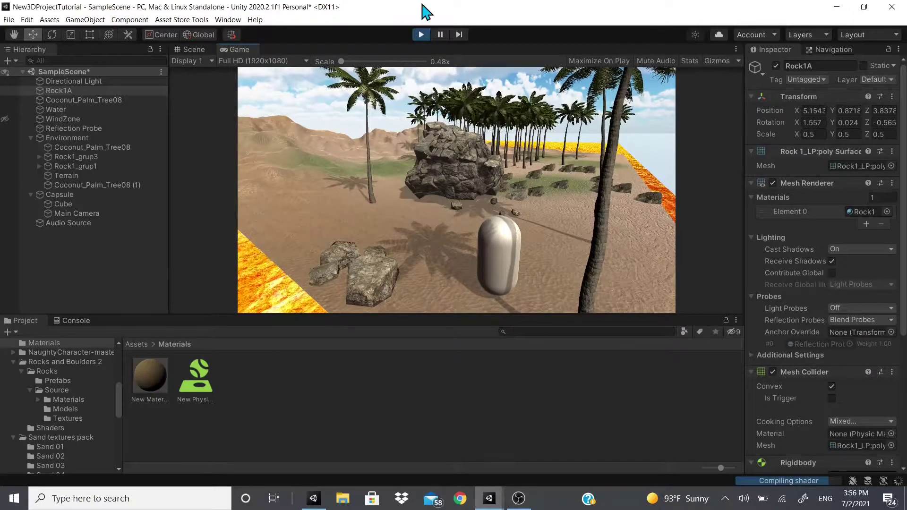
pyautogui.click(419, 35)
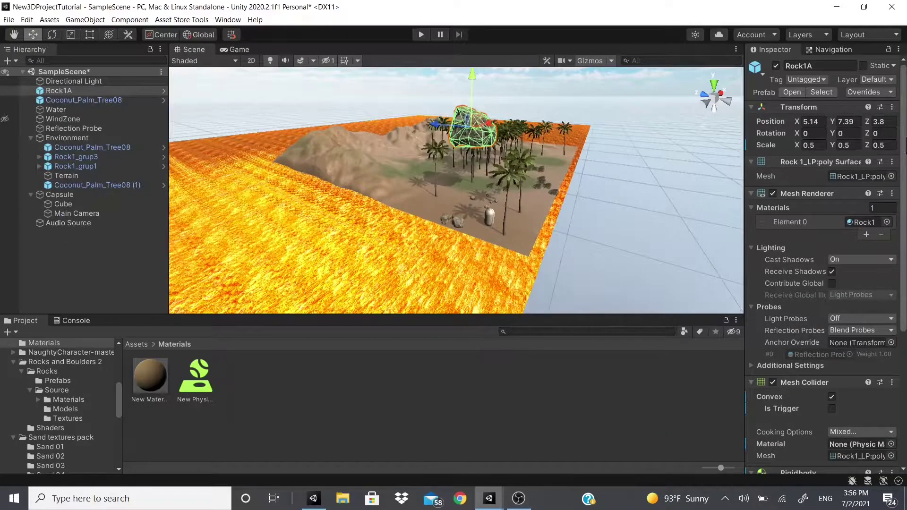
# Turn off Use Gravity on the rock's Rigidbody and play-test the scene.
pyautogui.scroll(-5, 827, 227)
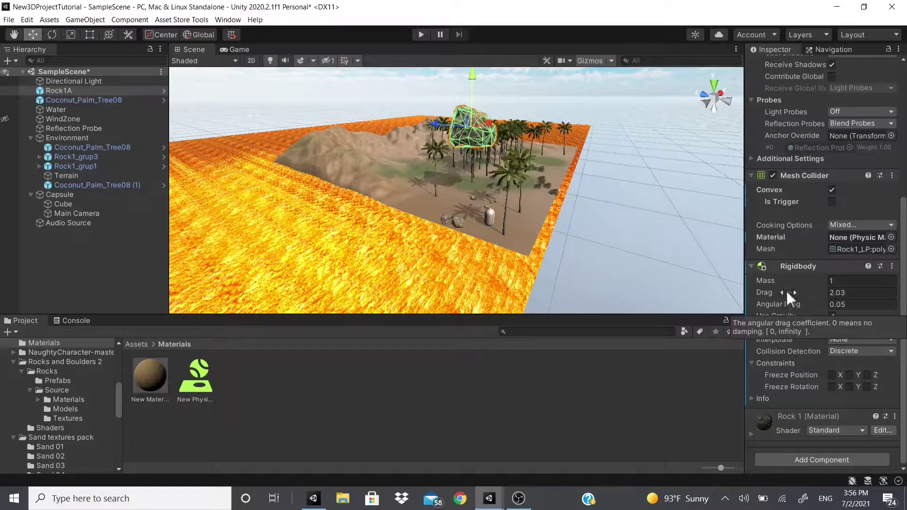
pyautogui.scroll(5, 770, 135)
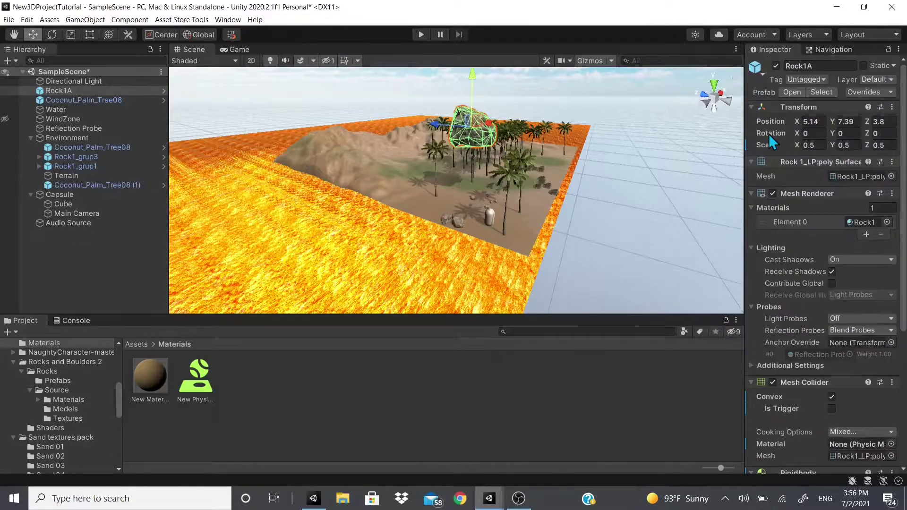
pyautogui.scroll(-5, 874, 279)
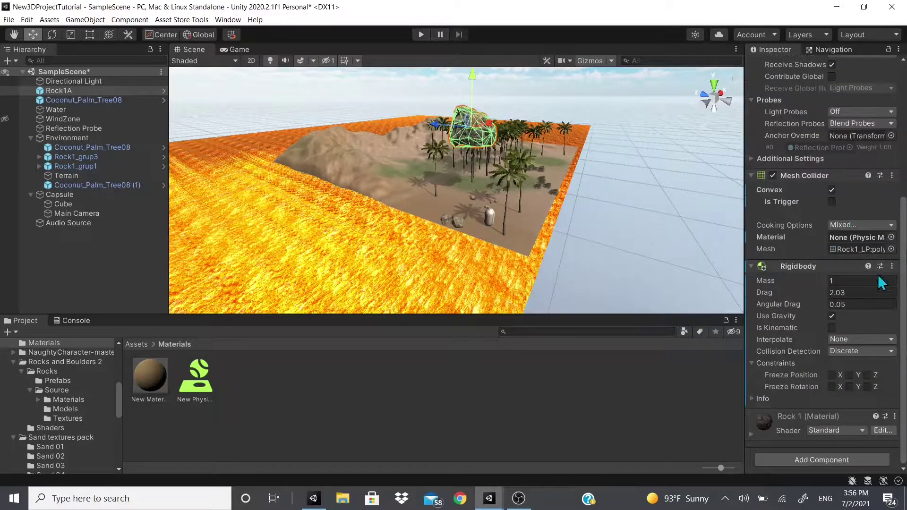
pyautogui.click(832, 316)
pyautogui.click(420, 36)
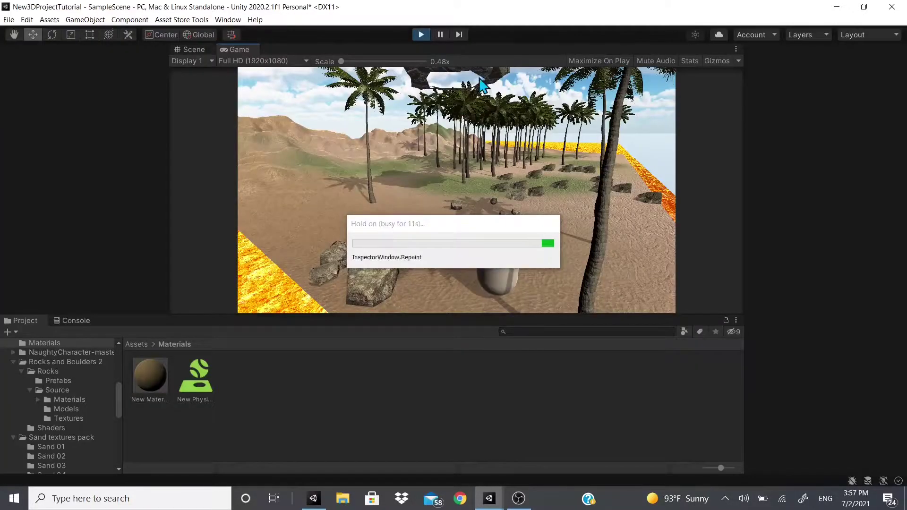
pyautogui.click(421, 35)
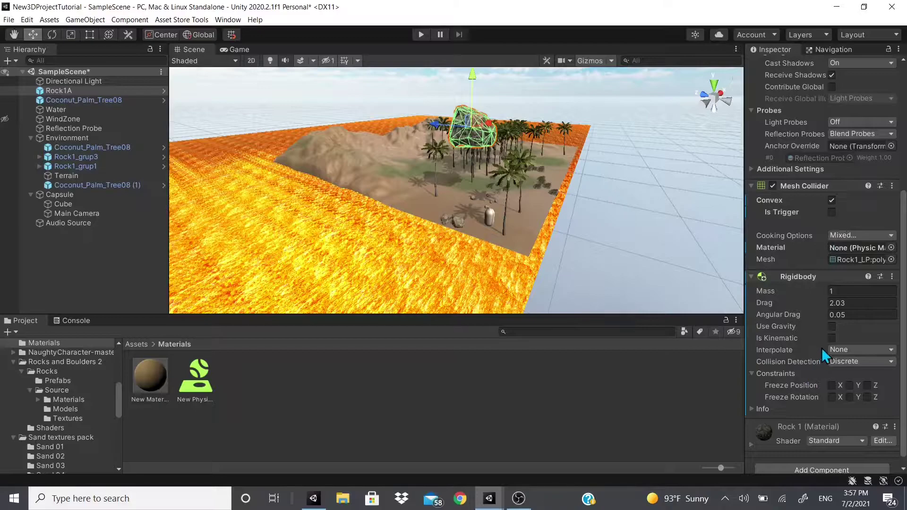
# Turn Use Gravity back on for the rock's Rigidbody.
pyautogui.click(832, 326)
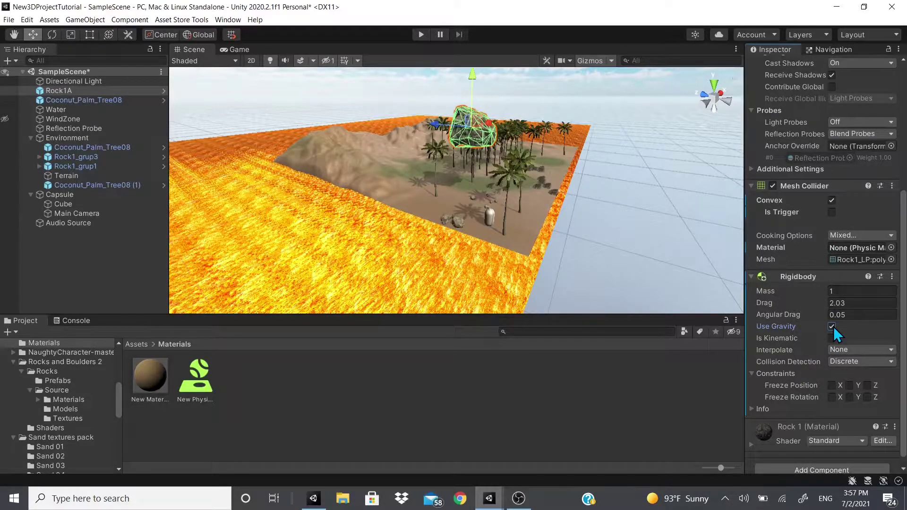
pyautogui.click(833, 326)
pyautogui.click(832, 327)
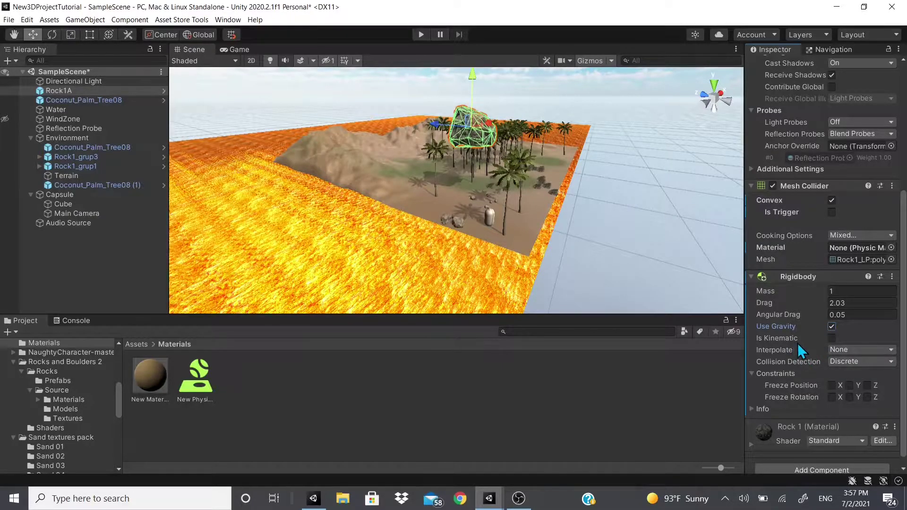
# Turn Is Kinematic on and back off for the rock's Rigidbody, and view the available Interpolate choices.
pyautogui.click(831, 338)
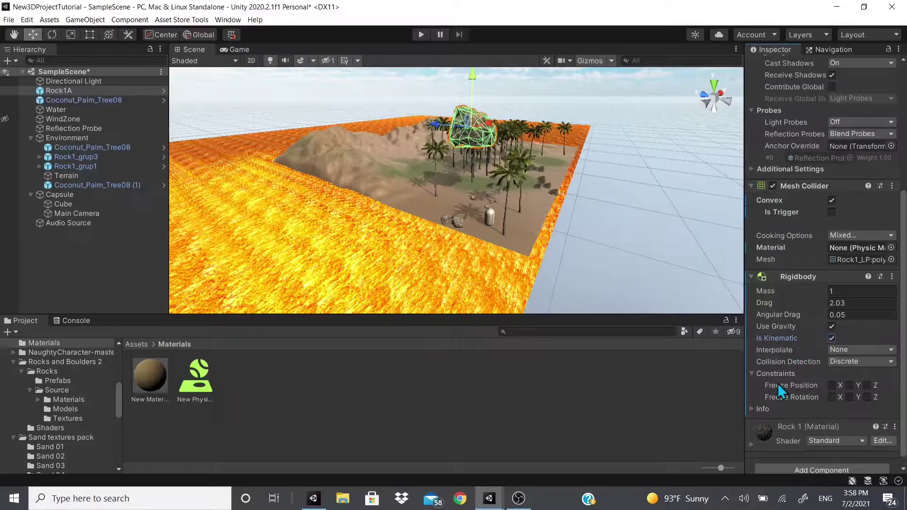
pyautogui.click(831, 339)
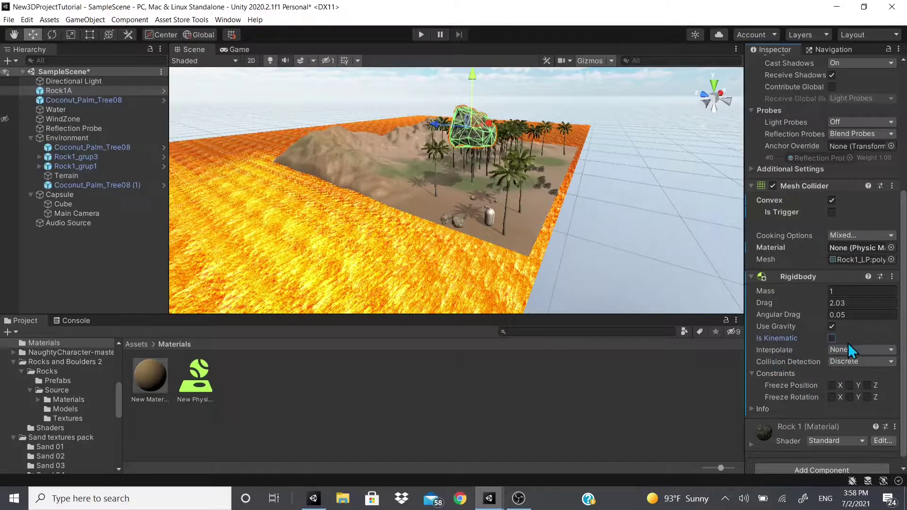
pyautogui.click(849, 349)
pyautogui.click(790, 353)
pyautogui.click(833, 350)
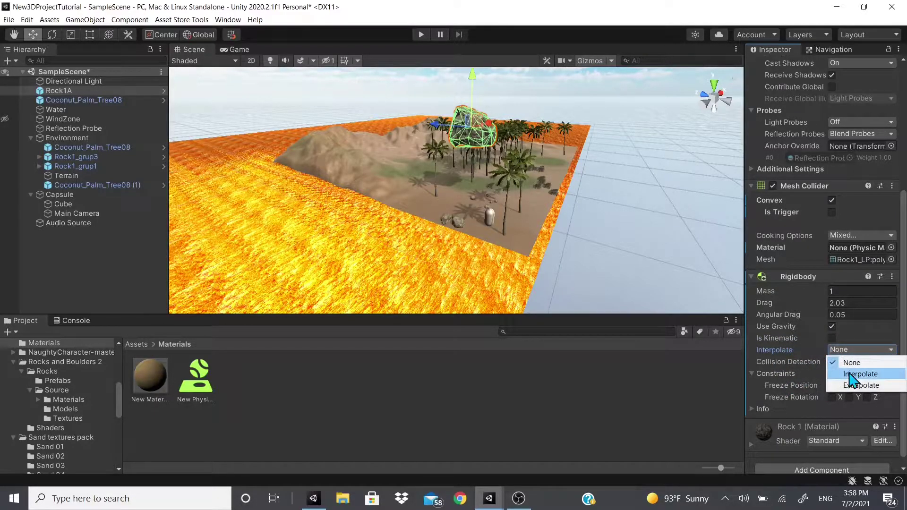
pyautogui.click(812, 361)
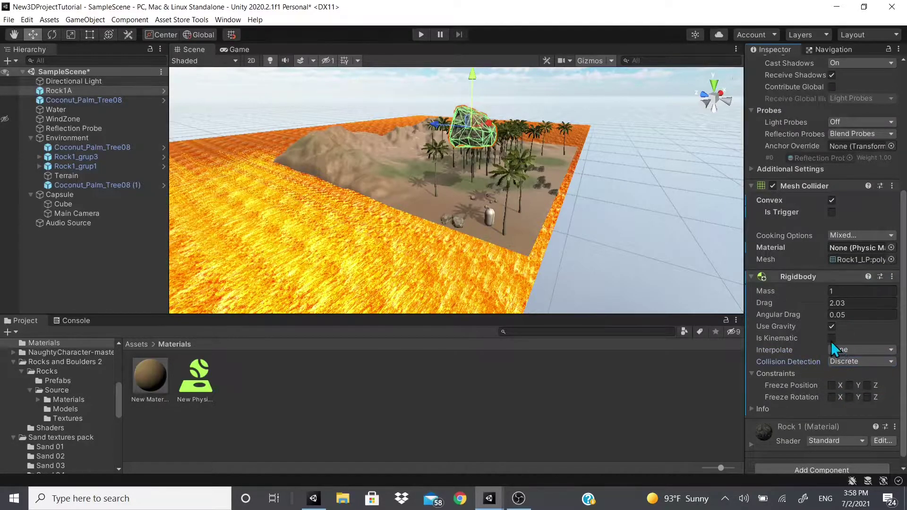
# Open the Rigidbody page of the Unity manual and read the descriptions of the Interpolate options.
pyautogui.click(846, 350)
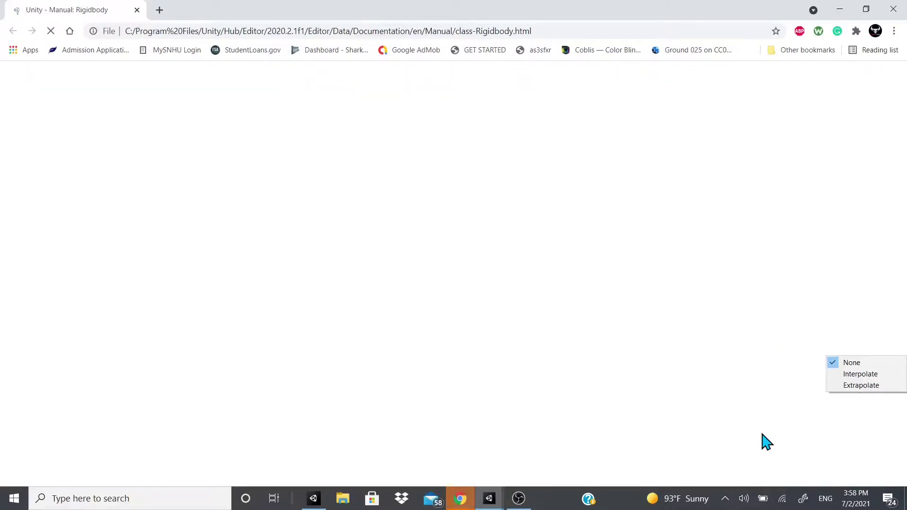
pyautogui.scroll(-8, 235, 378)
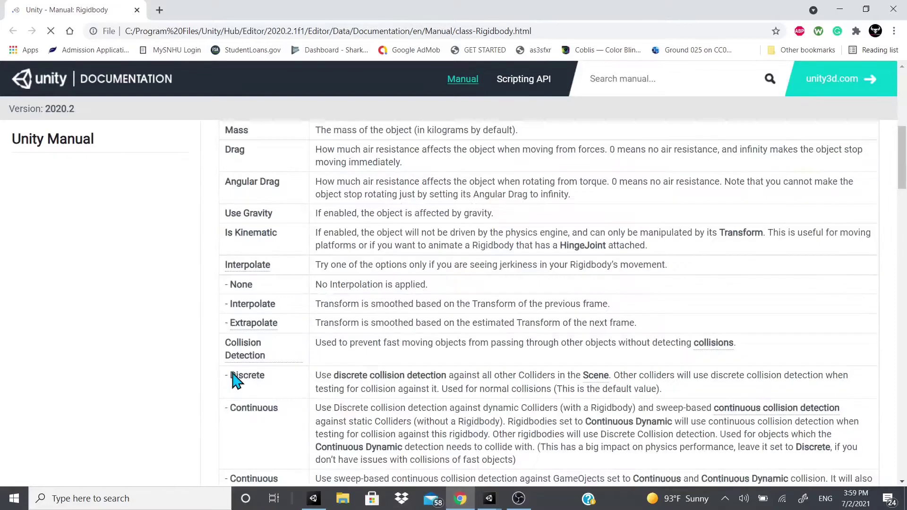
pyautogui.moveTo(331, 253)
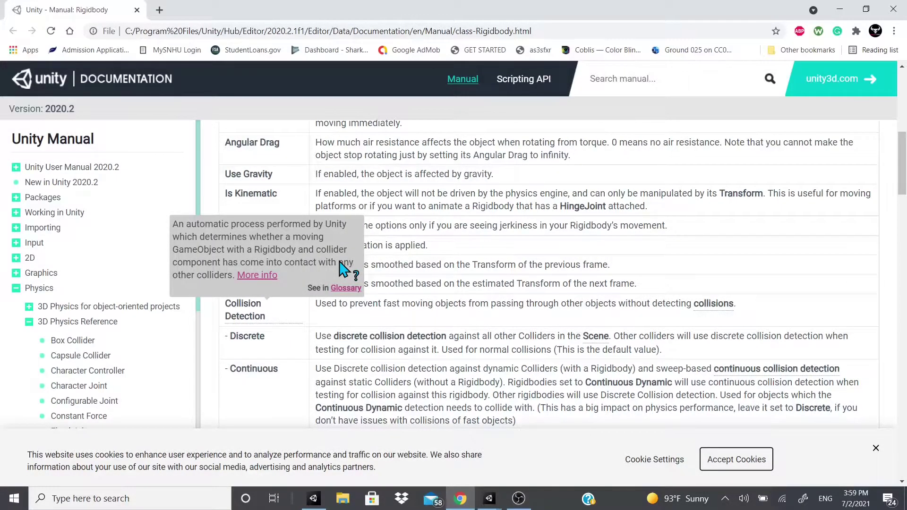
pyautogui.moveTo(342, 265); pyautogui.dragTo(390, 265)
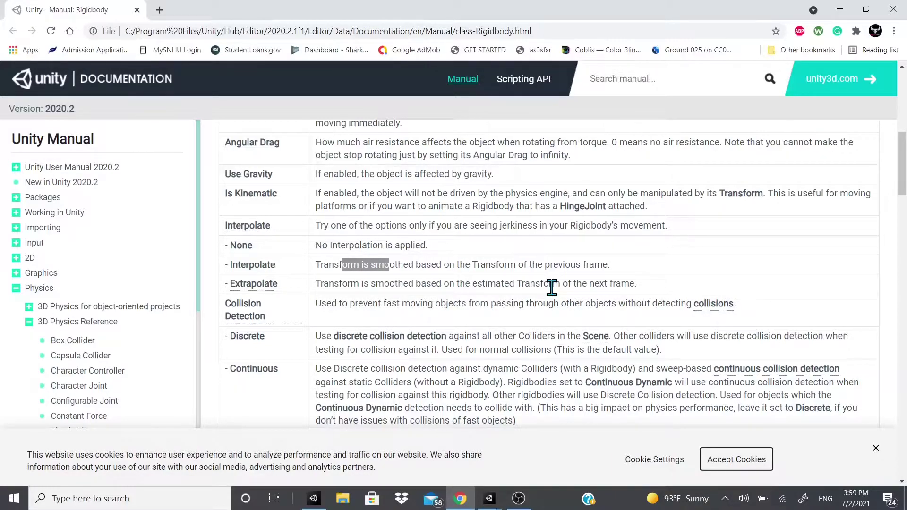
# Switch to Unity to view the Collision Detection choices, and return to the manual to read the description of each mode.
pyautogui.hotkey('alt', 'Tab')
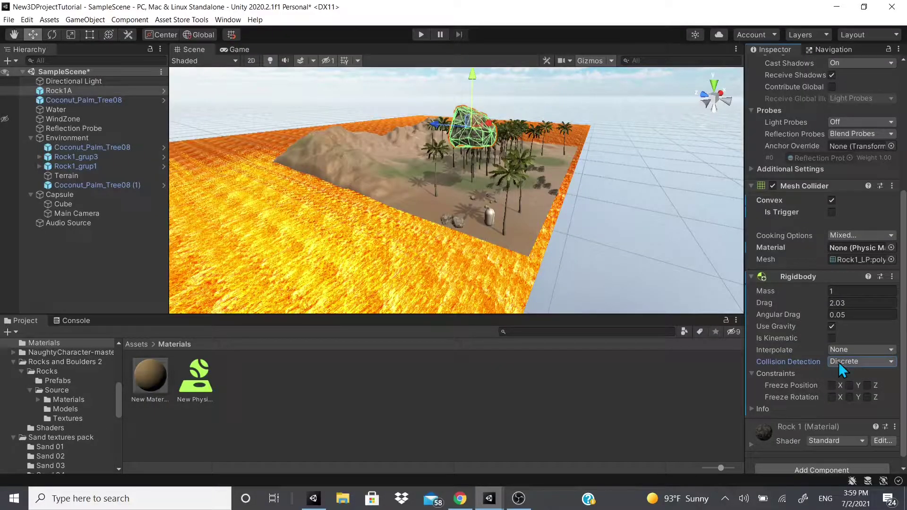
pyautogui.click(838, 362)
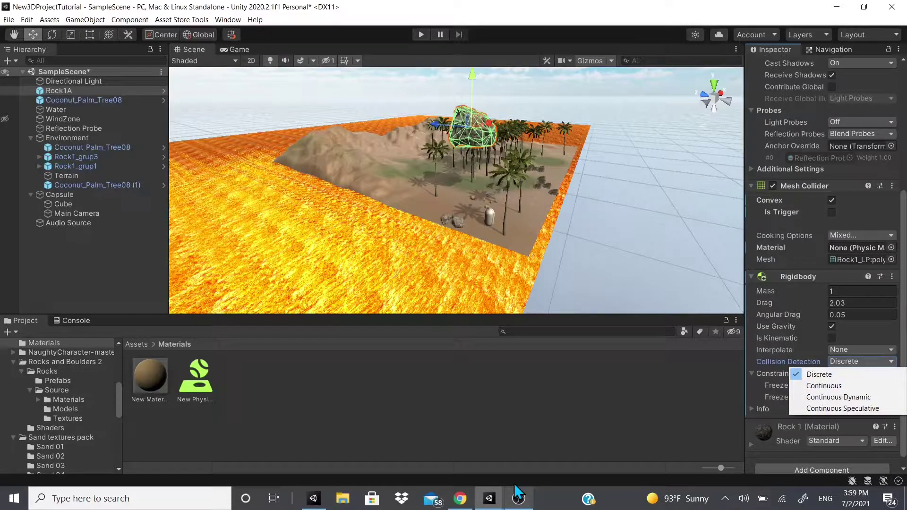
pyautogui.hotkey('alt', 'Tab')
pyautogui.scroll(2, 364, 158)
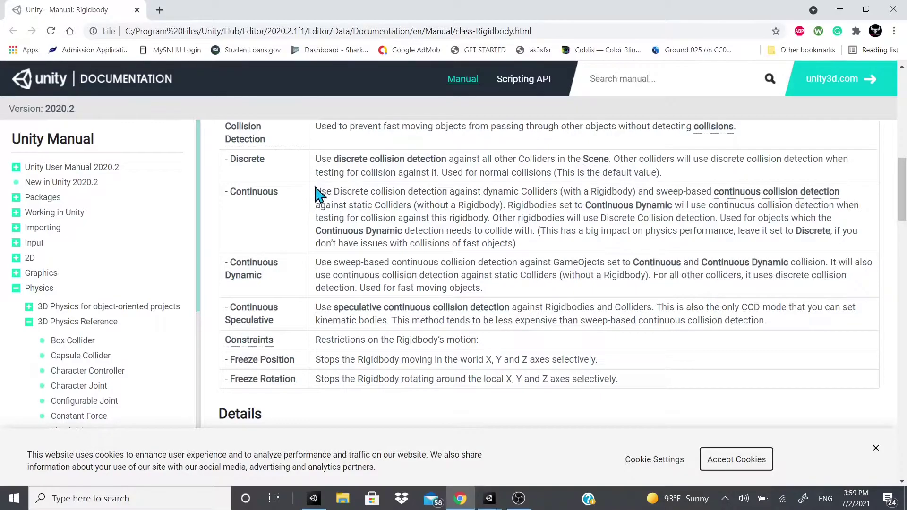
pyautogui.moveTo(316, 192); pyautogui.dragTo(546, 231)
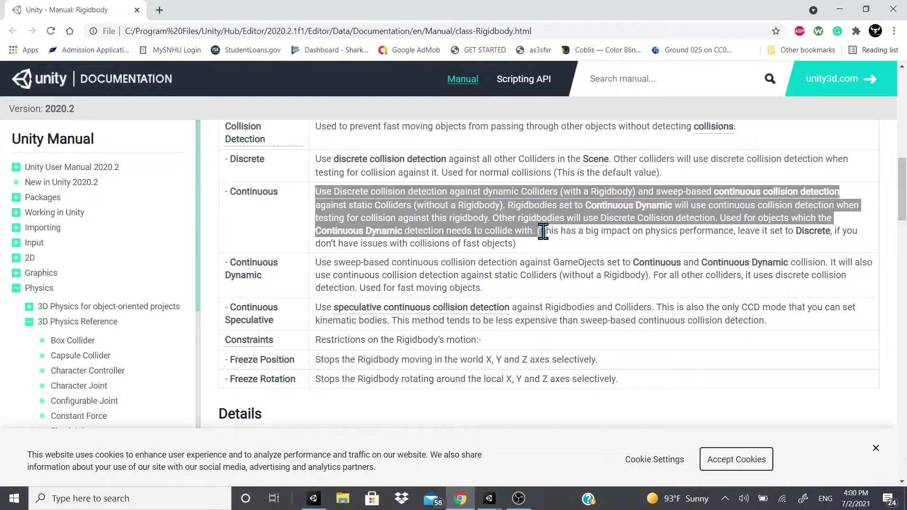
pyautogui.click(339, 219)
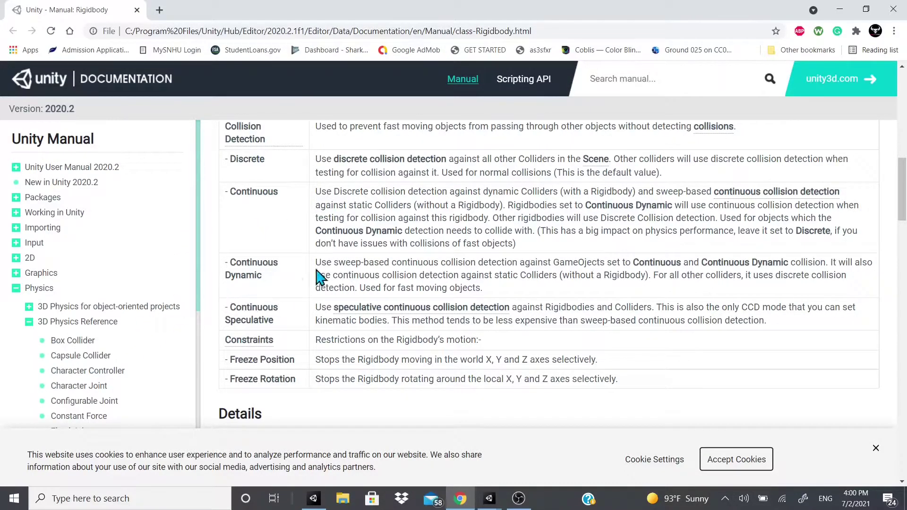
pyautogui.doubleClick(579, 262)
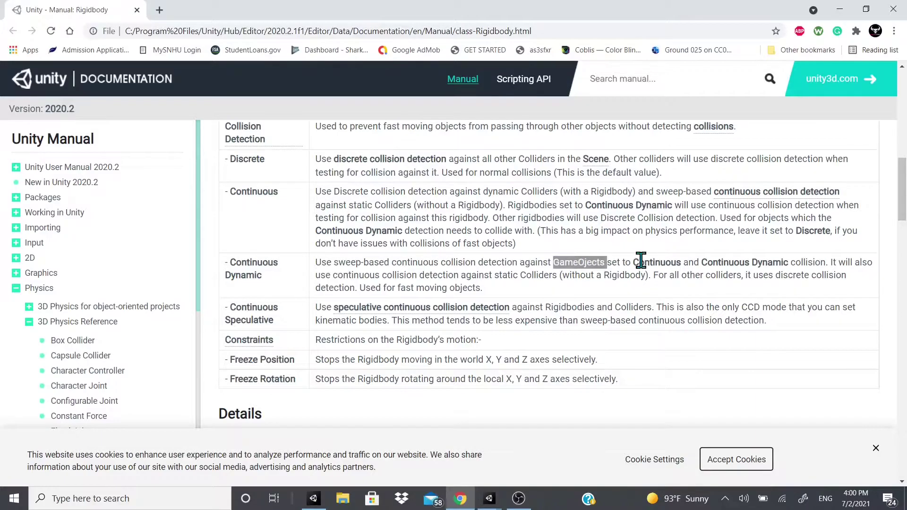
pyautogui.click(656, 263)
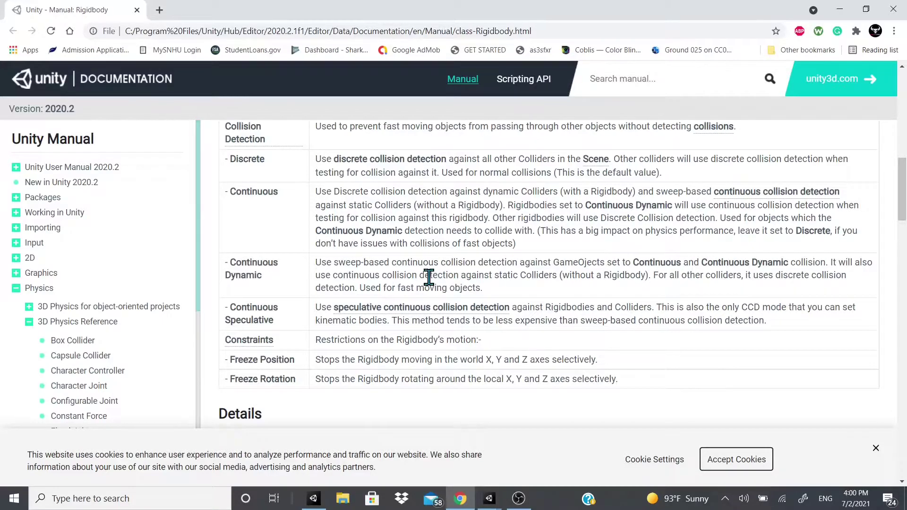
pyautogui.scroll(-1, 320, 341)
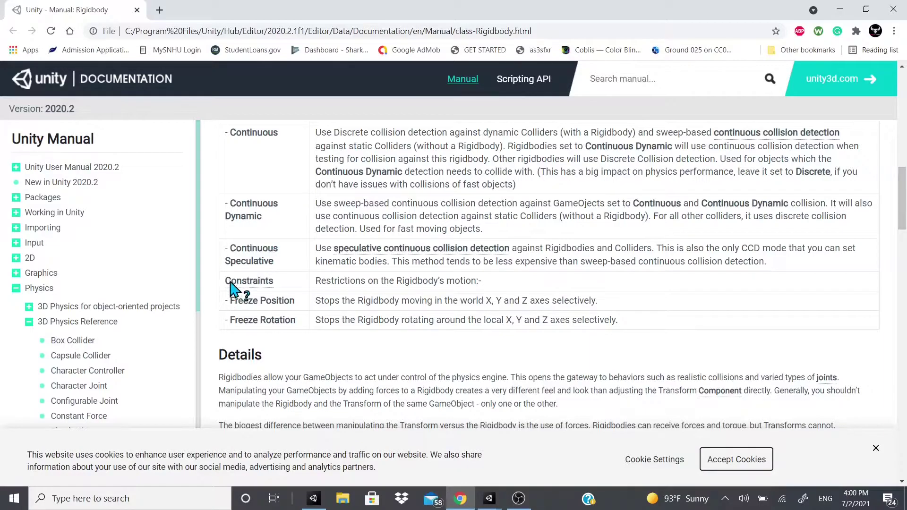
# Read the Constraints entries for Freeze Position and Freeze Rotation in the manual's Rigidbody property table.
pyautogui.moveTo(239, 283)
pyautogui.scroll(3, 358, 279)
pyautogui.scroll(-5, 432, 207)
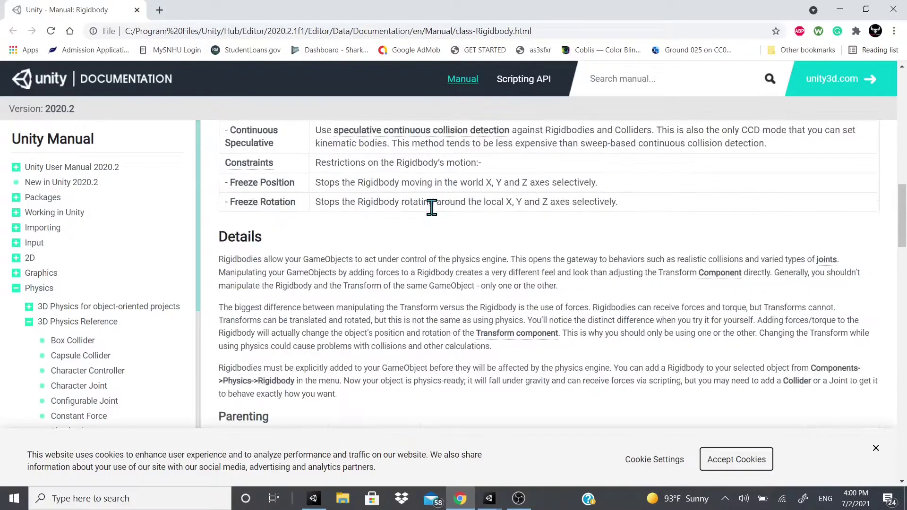
pyautogui.scroll(2, 333, 319)
pyautogui.scroll(1, 330, 315)
# Switch back to Unity and review the Collision Detection modes of the rock's Rigidbody, keeping Discrete.
pyautogui.hotkey('alt', 'Tab')
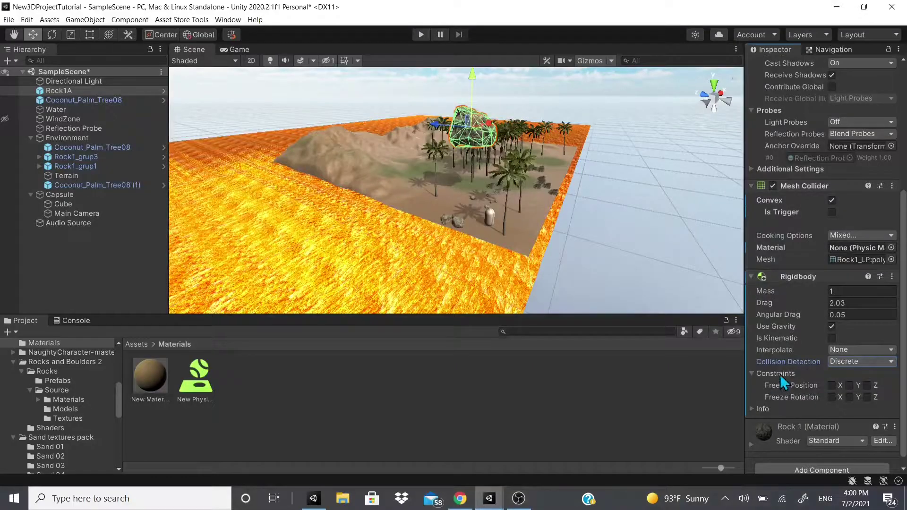
pyautogui.click(839, 363)
pyautogui.click(840, 365)
pyautogui.click(843, 364)
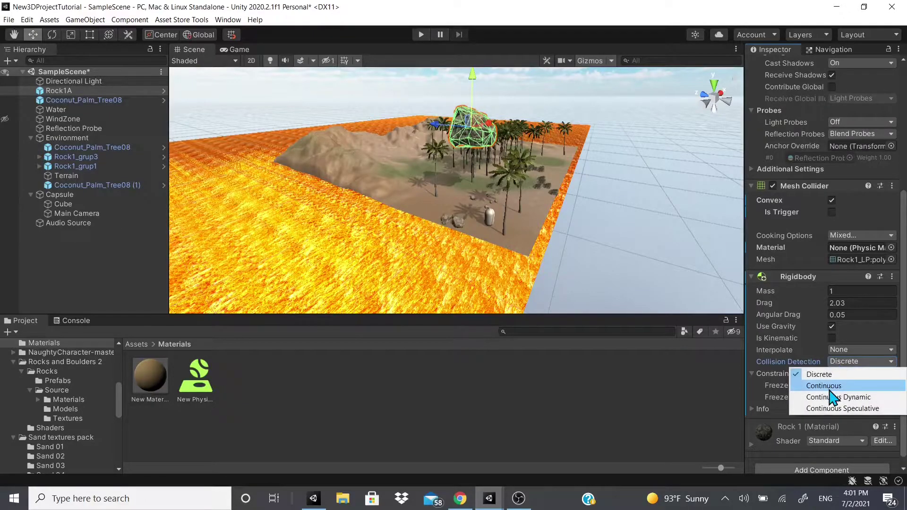
pyautogui.click(809, 361)
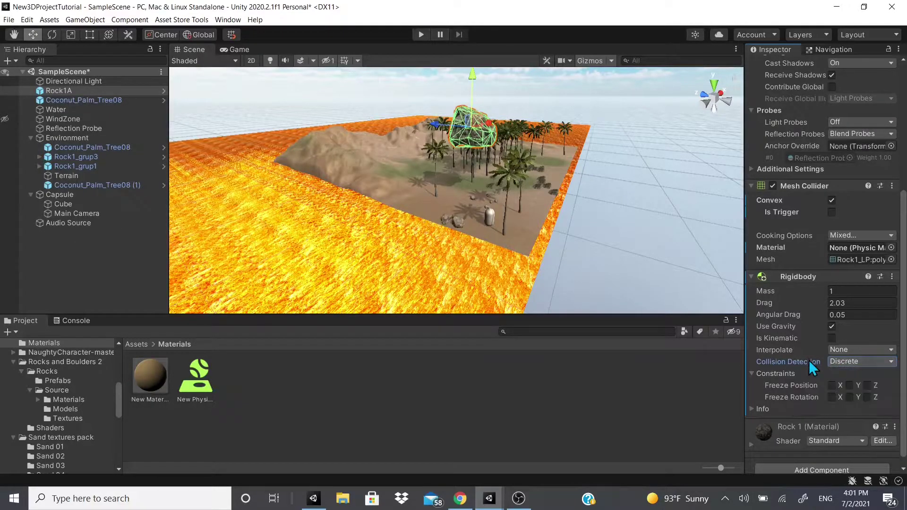
pyautogui.click(843, 361)
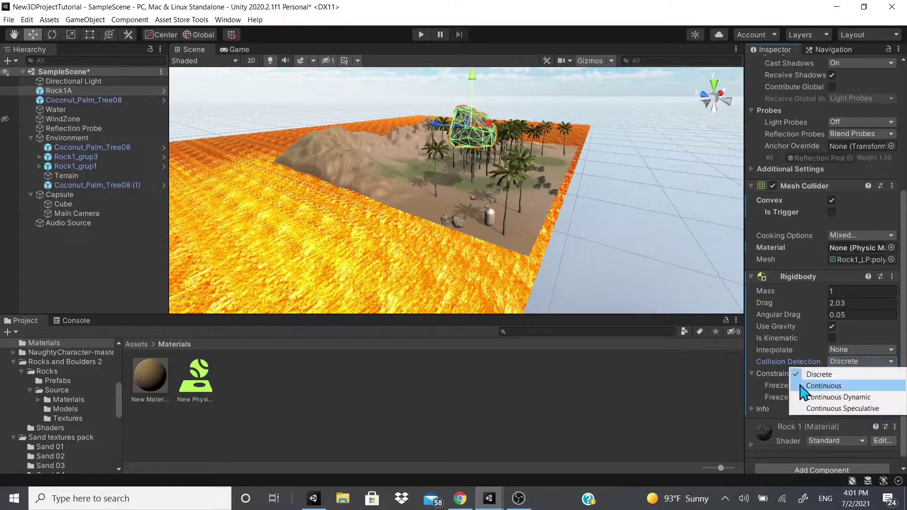
pyautogui.click(819, 375)
pyautogui.click(844, 362)
pyautogui.click(809, 376)
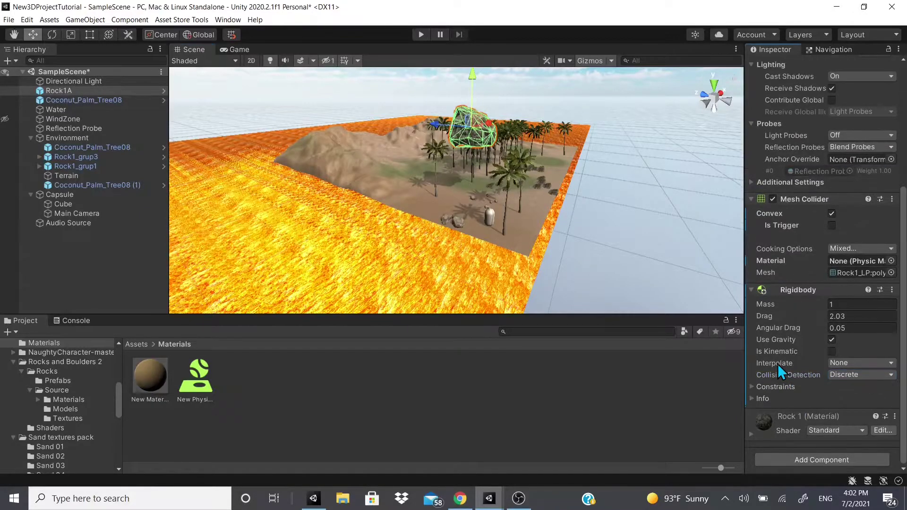
# Expand the Rigidbody's Info and Constraints, freeze the rock's position on the Y axis and start playing the scene.
pyautogui.click(770, 396)
pyautogui.click(772, 391)
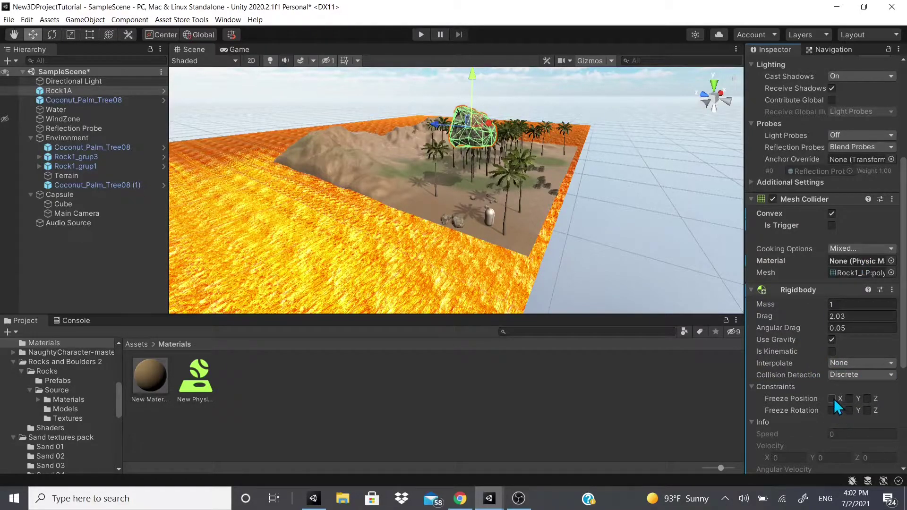
pyautogui.click(850, 399)
pyautogui.click(421, 34)
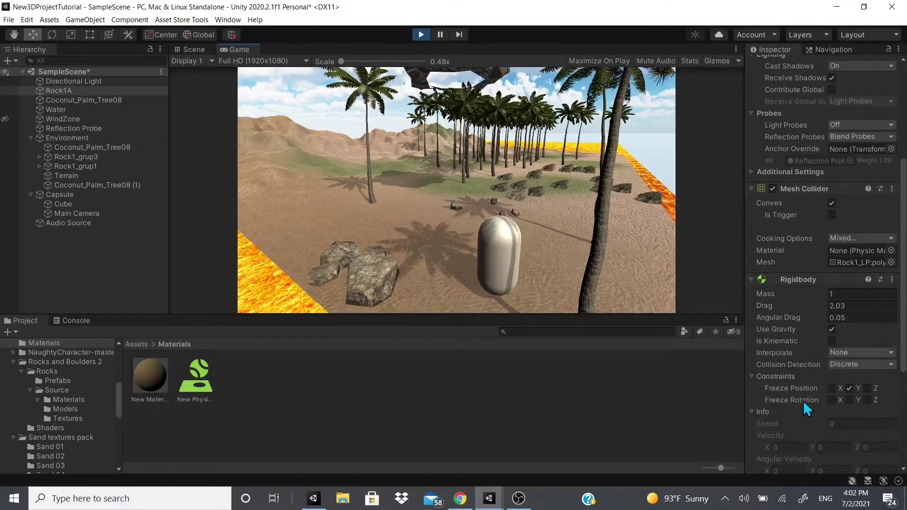
# Release the Y position freeze during play, push the rock around with the capsule, and stop playback.
pyautogui.click(849, 388)
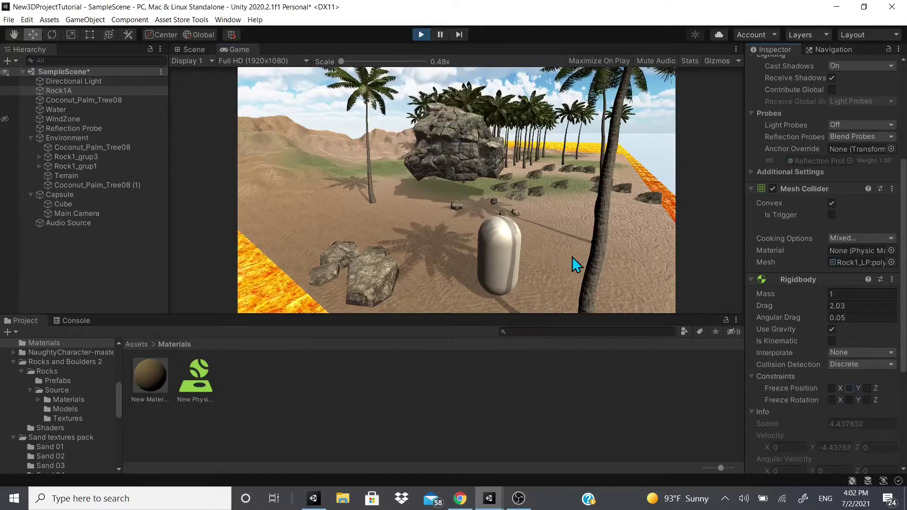
pyautogui.click(419, 148)
pyautogui.press('a')
pyautogui.press('w')
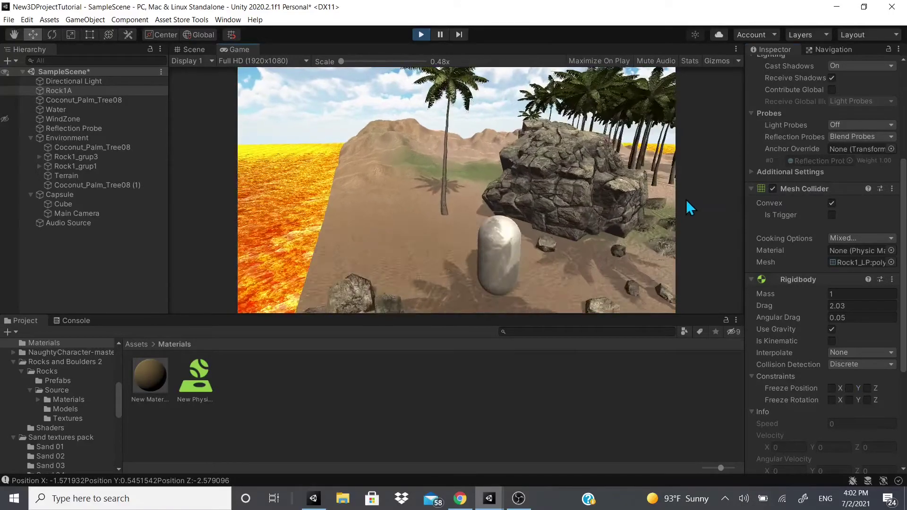
pyautogui.press('w')
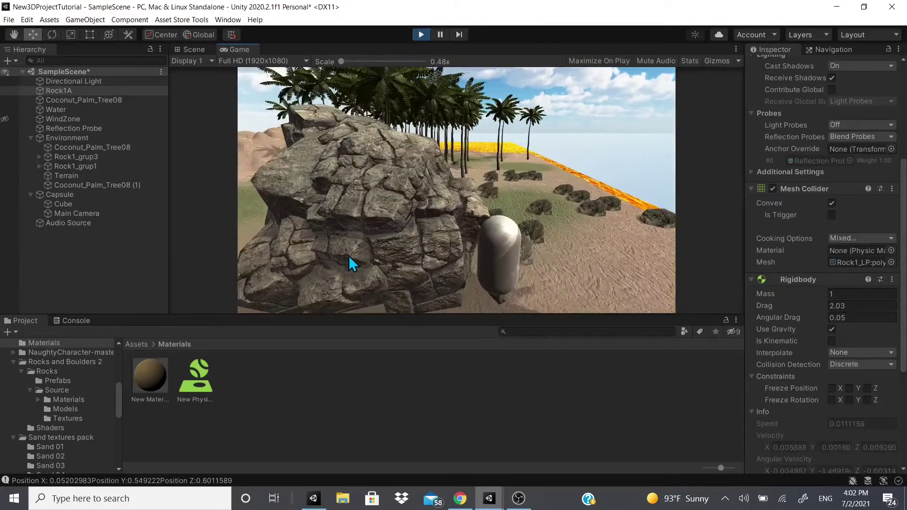
pyautogui.press('a')
pyautogui.press('a')
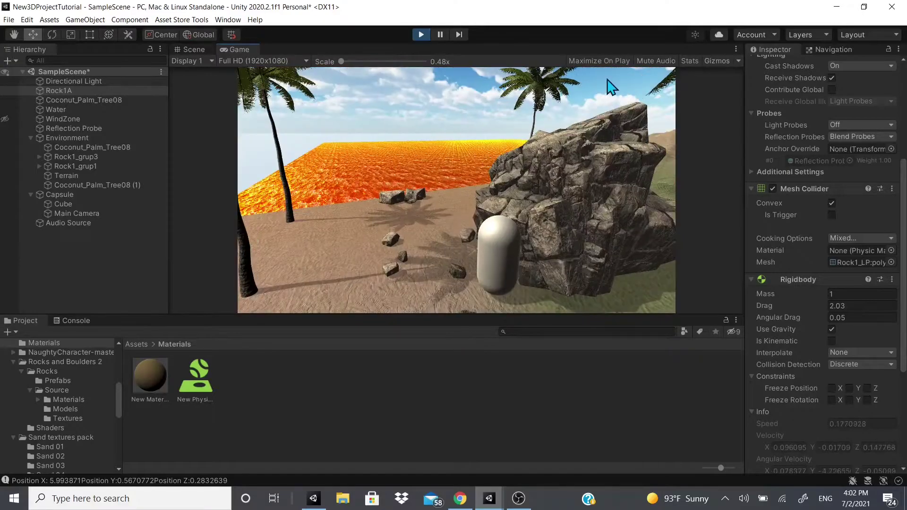
pyautogui.press('w')
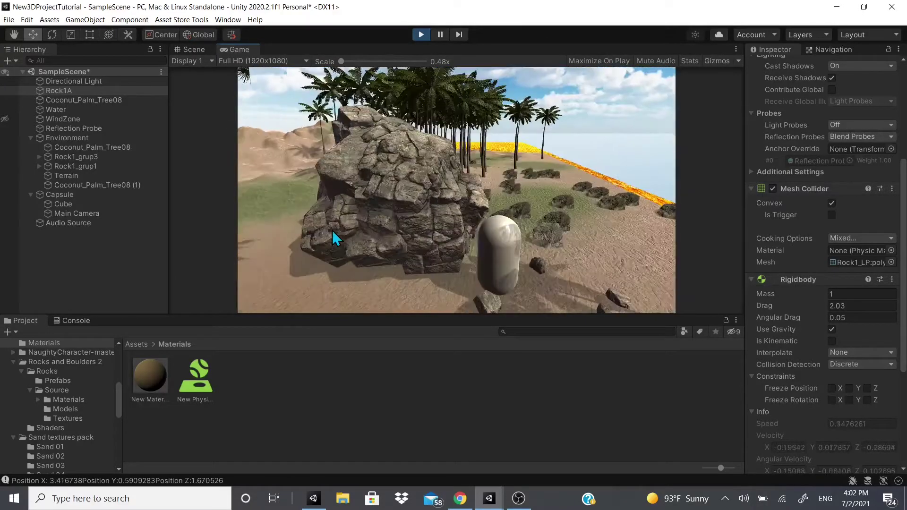
pyautogui.press('d')
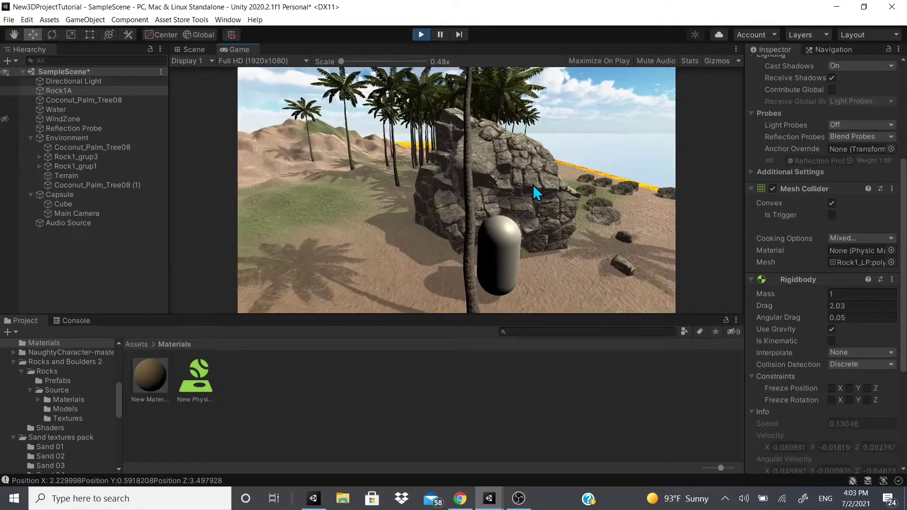
pyautogui.press('w')
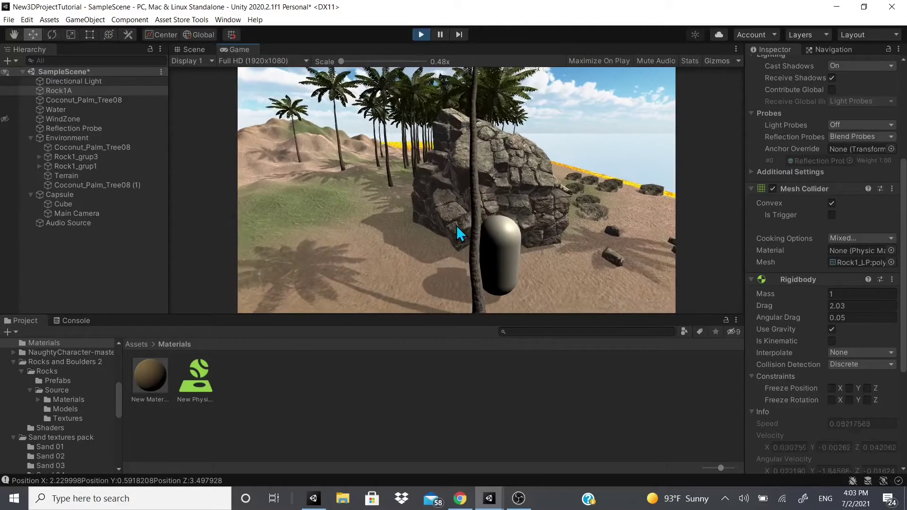
pyautogui.press('w')
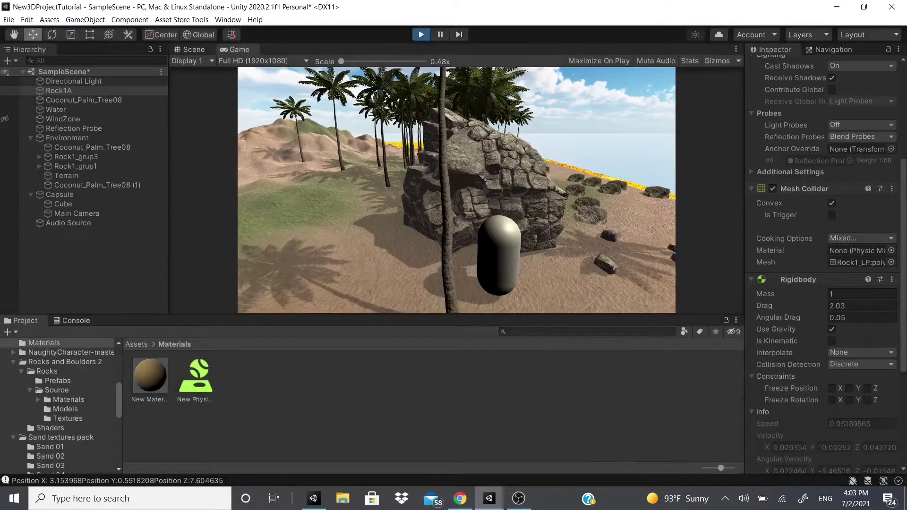
pyautogui.click(421, 34)
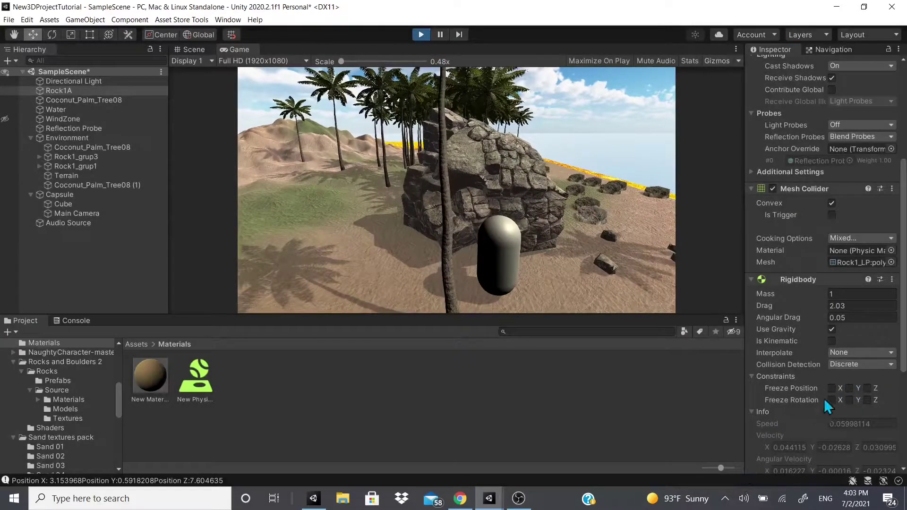
# Clear Freeze Position Y on the rock's Rigidbody and collapse the Constraints section.
pyautogui.click(850, 399)
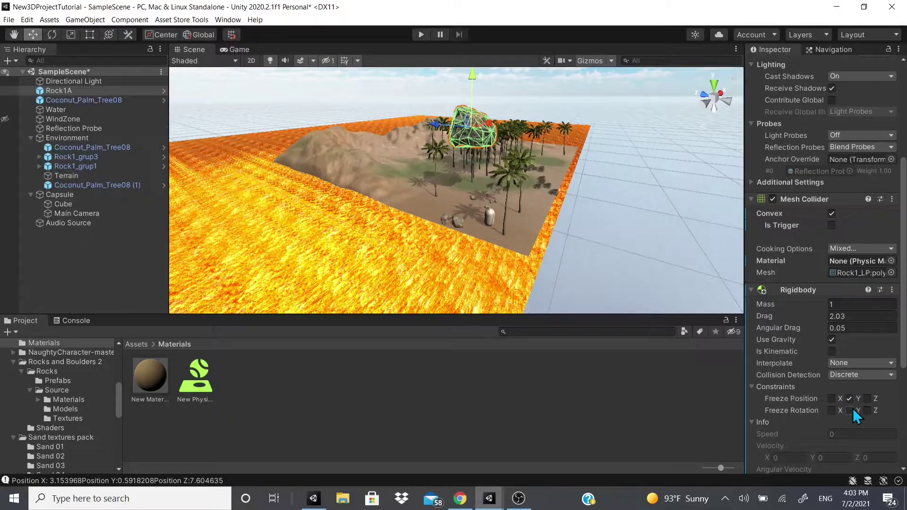
pyautogui.click(850, 398)
pyautogui.scroll(-5, 851, 409)
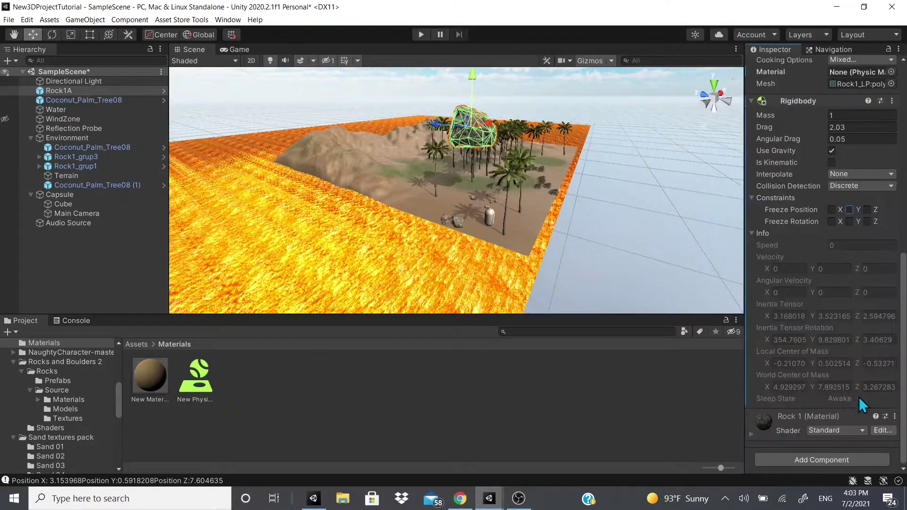
pyautogui.click(770, 198)
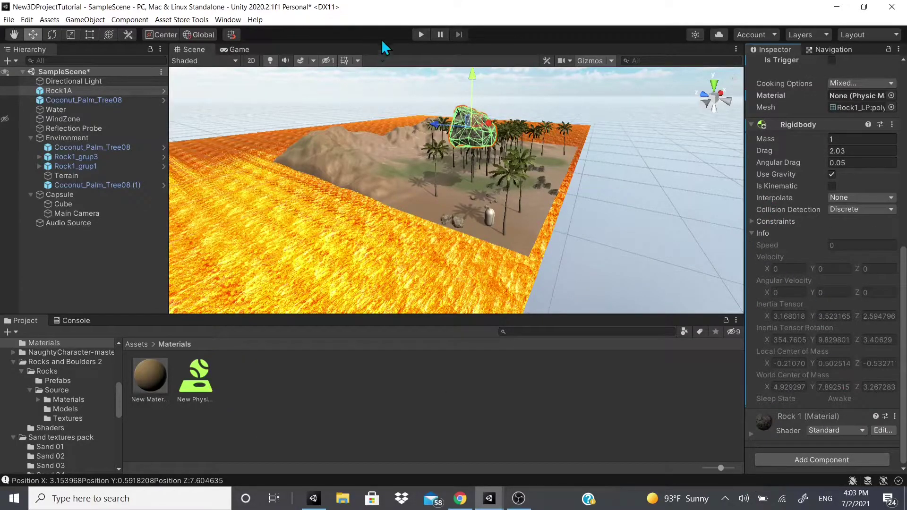
# Play the scene, push the rock with the capsule to watch the Rigidbody's Info values, and stop playback.
pyautogui.click(420, 34)
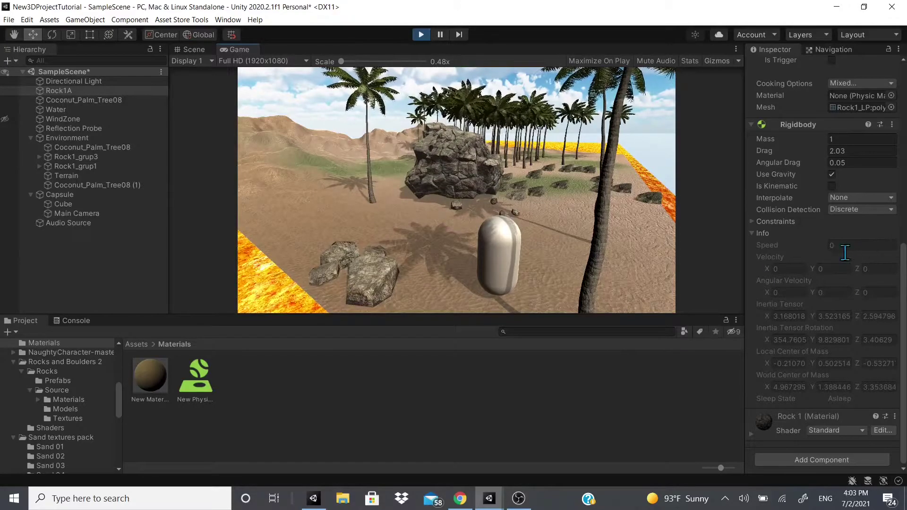
pyautogui.press('a')
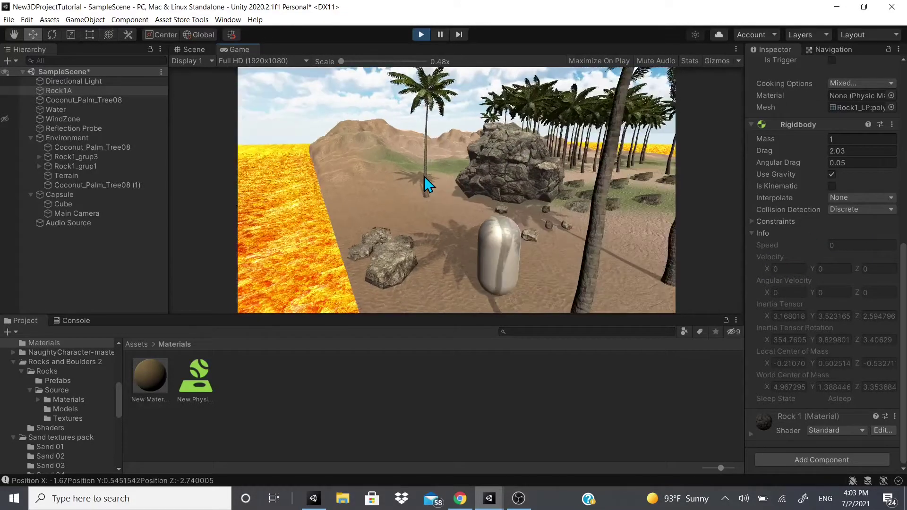
pyautogui.press('w')
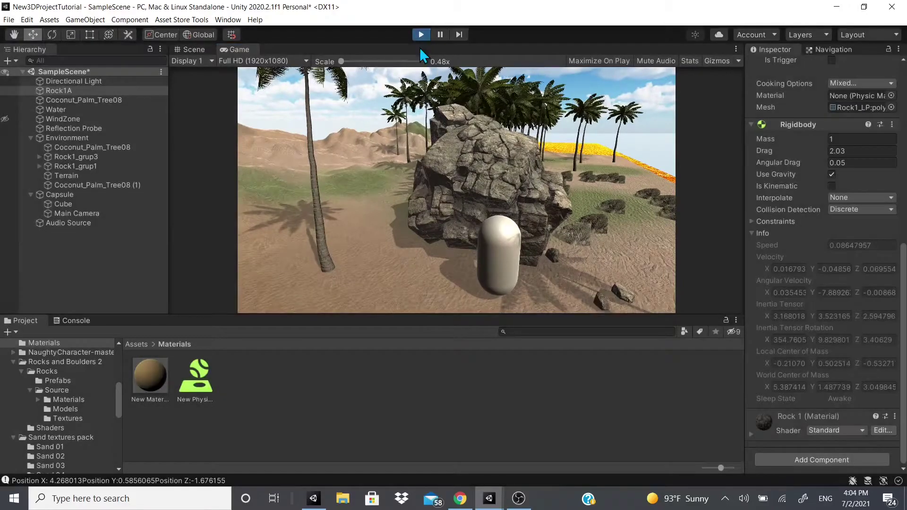
pyautogui.click(421, 35)
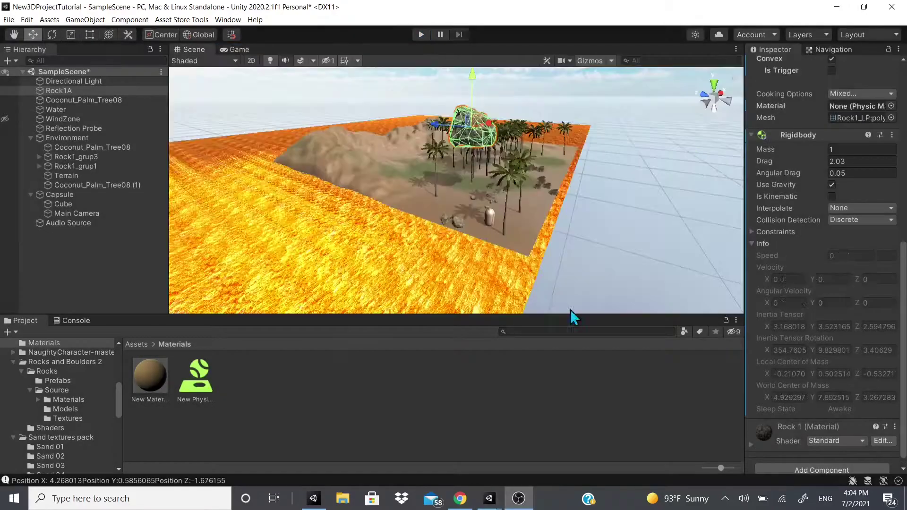